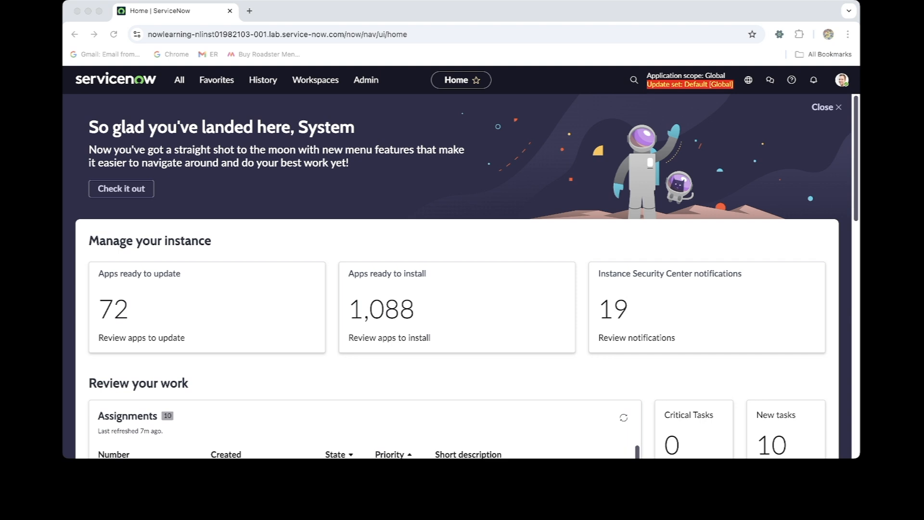
Find the SNMP System OIDs module under CI Classification in Discovery Definition and open its list
{"action": "left_click", "coordinate": [179, 80]}
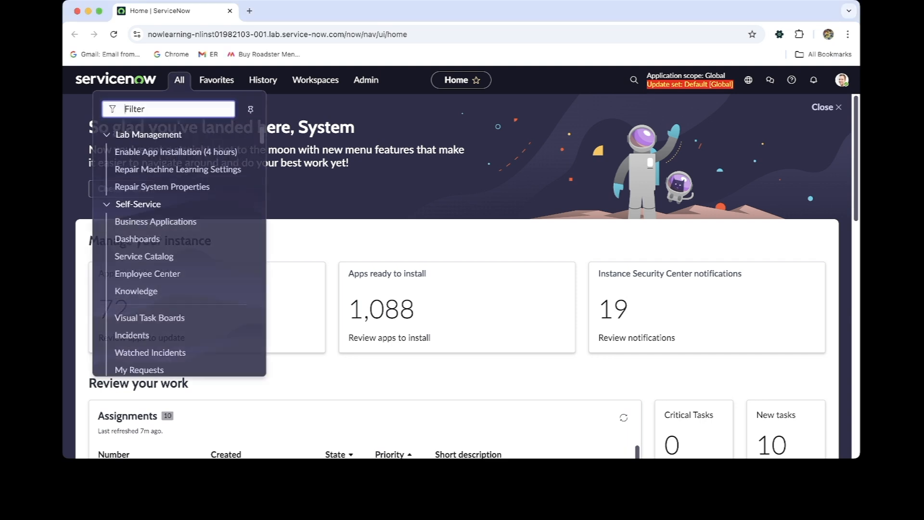
{"action": "type", "text": "snmp "}
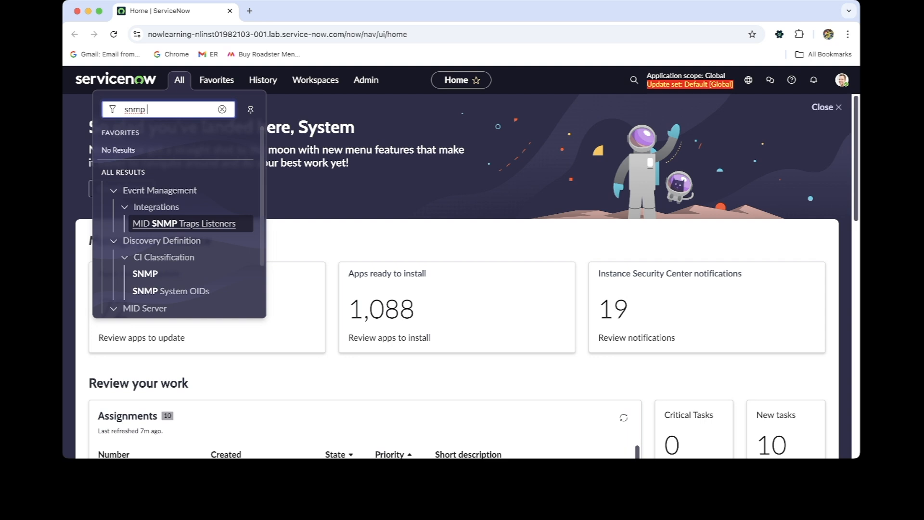
{"action": "type", "text": "sys"}
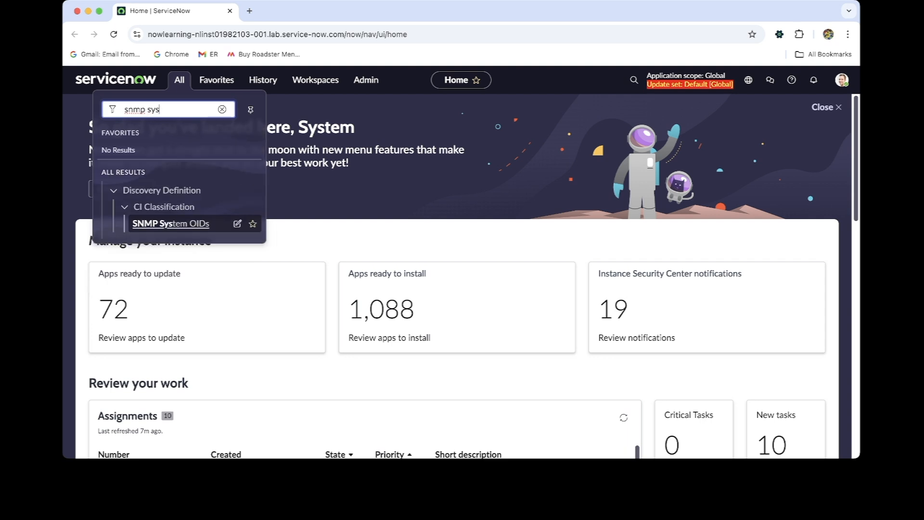
{"action": "left_click", "coordinate": [171, 223], "text": "super"}
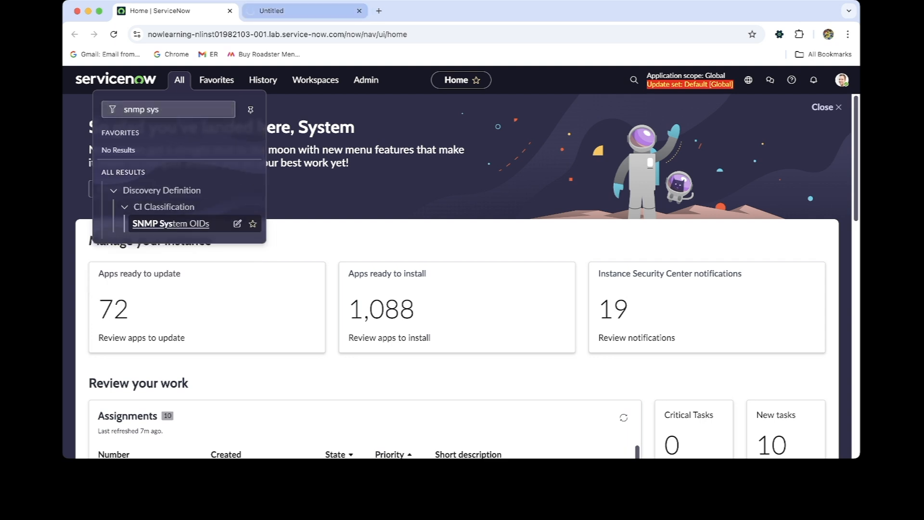
{"action": "left_click", "coordinate": [304, 11]}
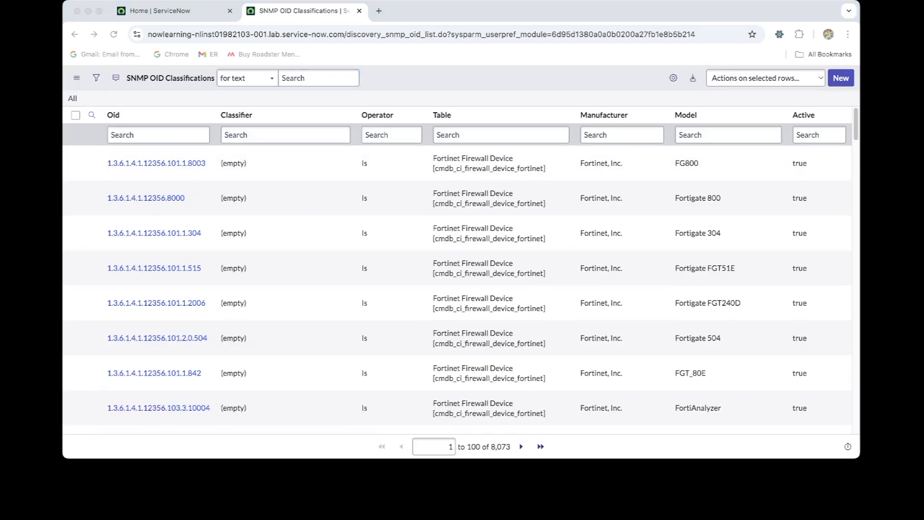
Filter the SNMP OID classifications by OID with *9.1.392 and open the matching Cisco Systems PIX 525 record
{"action": "left_click", "coordinate": [159, 135]}
{"action": "left_click", "coordinate": [158, 134]}
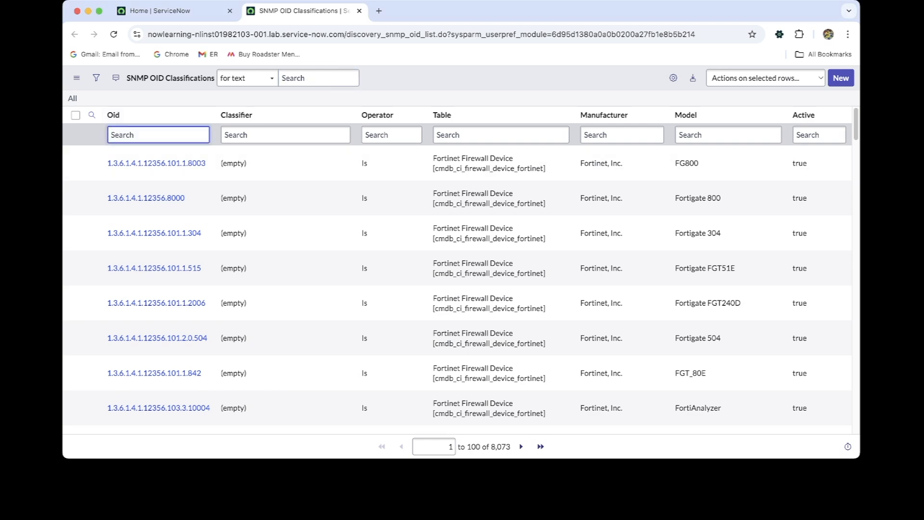
{"action": "type", "text": "*9.1.392"}
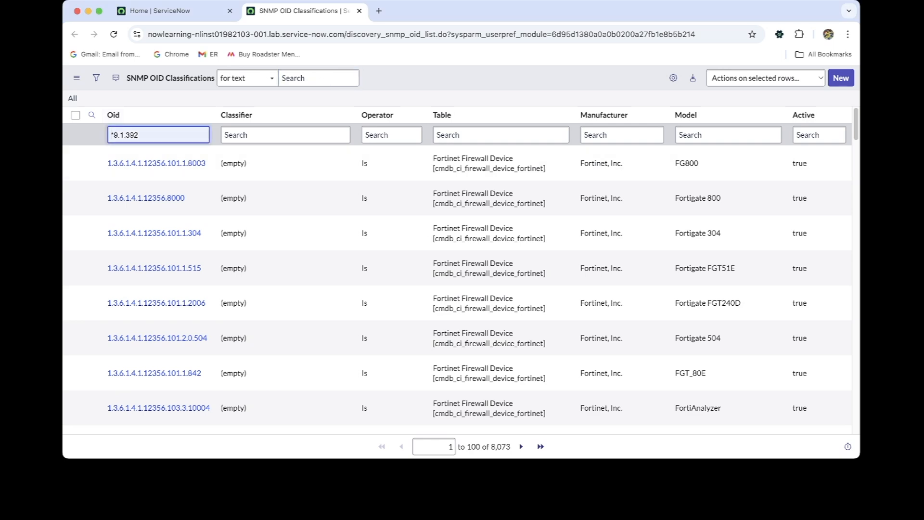
{"action": "key", "text": "Return"}
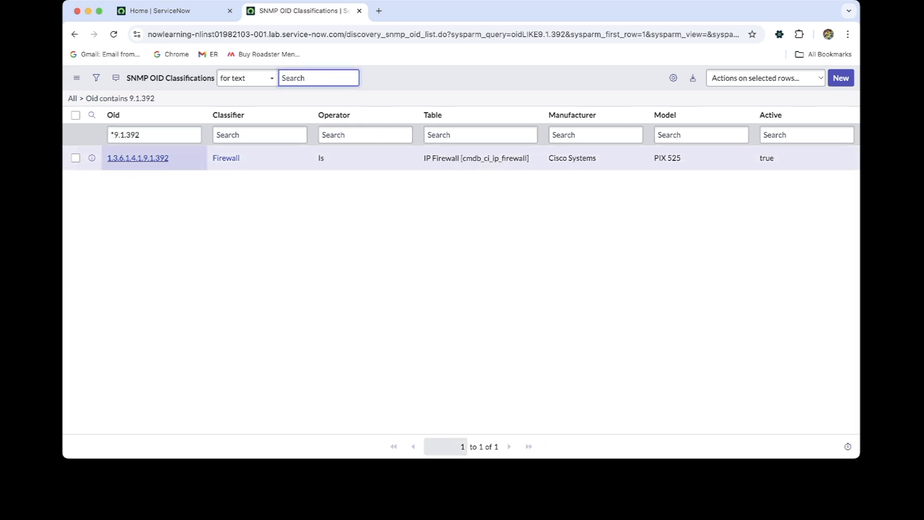
{"action": "left_click", "coordinate": [138, 158], "text": "super"}
{"action": "left_click", "coordinate": [418, 11]}
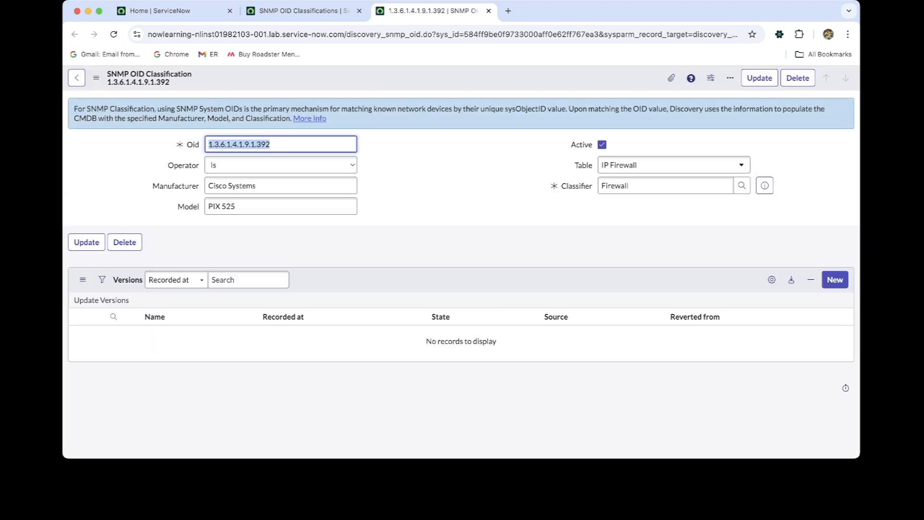
{"action": "key", "text": "super+Tab"}
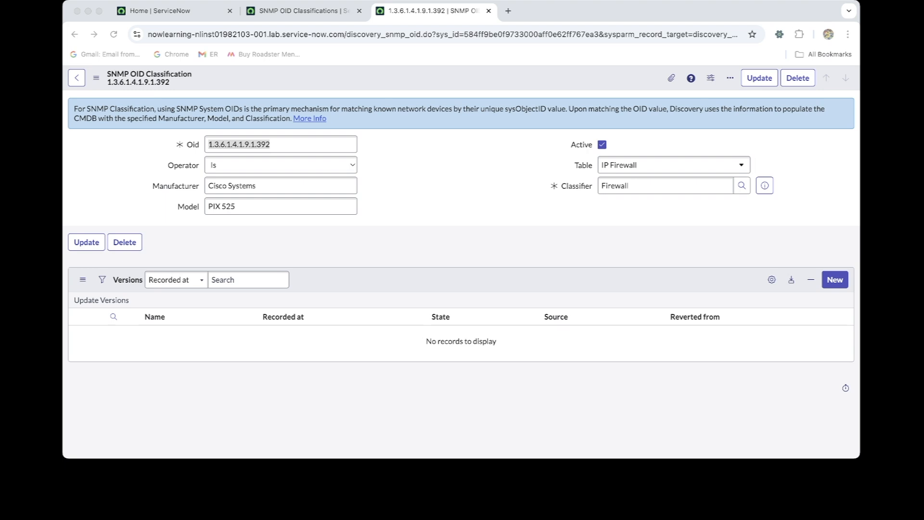
Return to the home page, find the Credentials module under Discovery and open its list
{"action": "left_click", "coordinate": [164, 11]}
{"action": "left_click", "coordinate": [179, 80]}
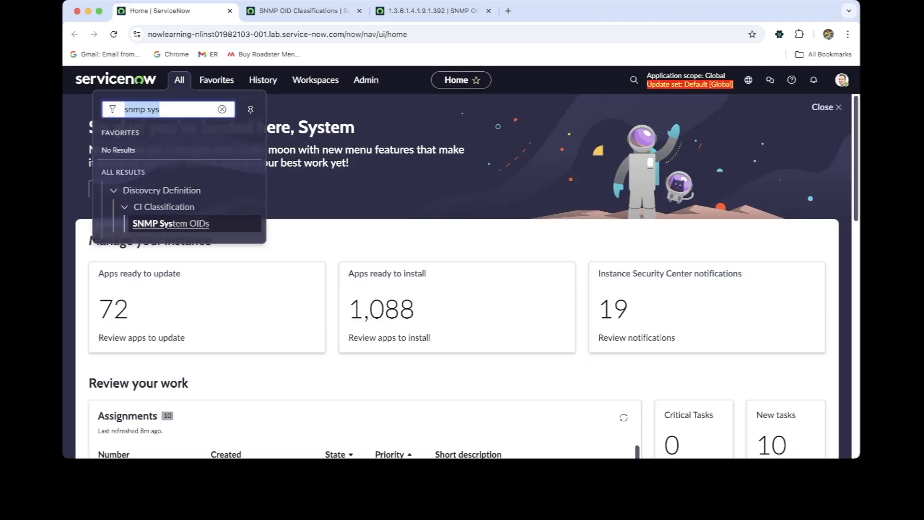
{"action": "type", "text": "crede"}
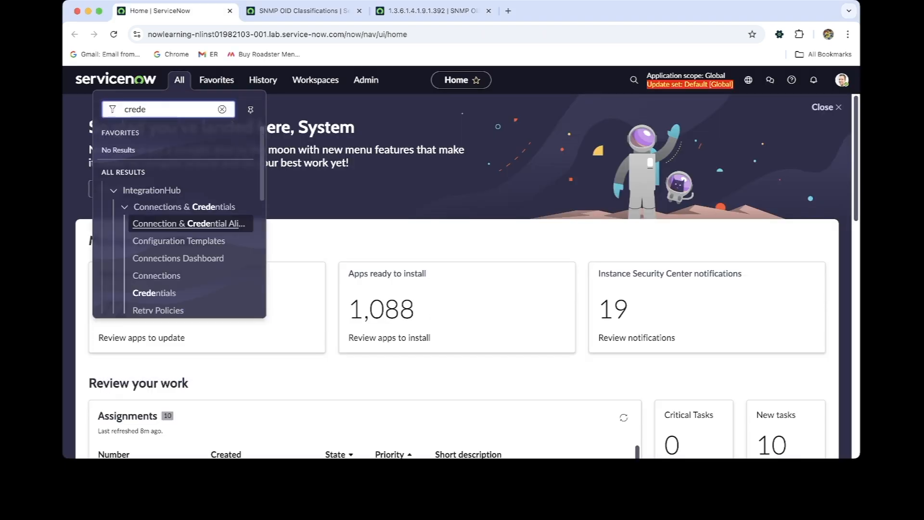
{"action": "type", "text": "ntial"}
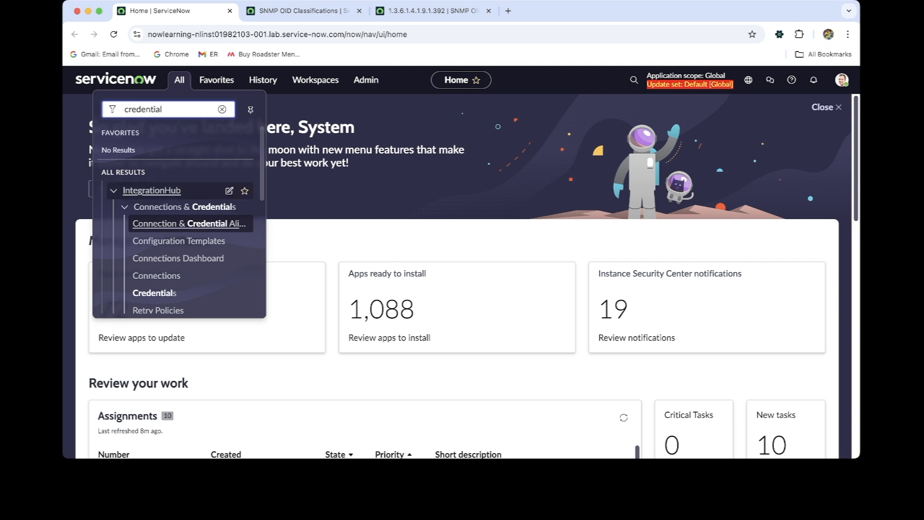
{"action": "scroll", "coordinate": [192, 265], "scroll_direction": "down", "scroll_amount": 1}
{"action": "scroll", "coordinate": [192, 266], "scroll_direction": "down", "scroll_amount": 5}
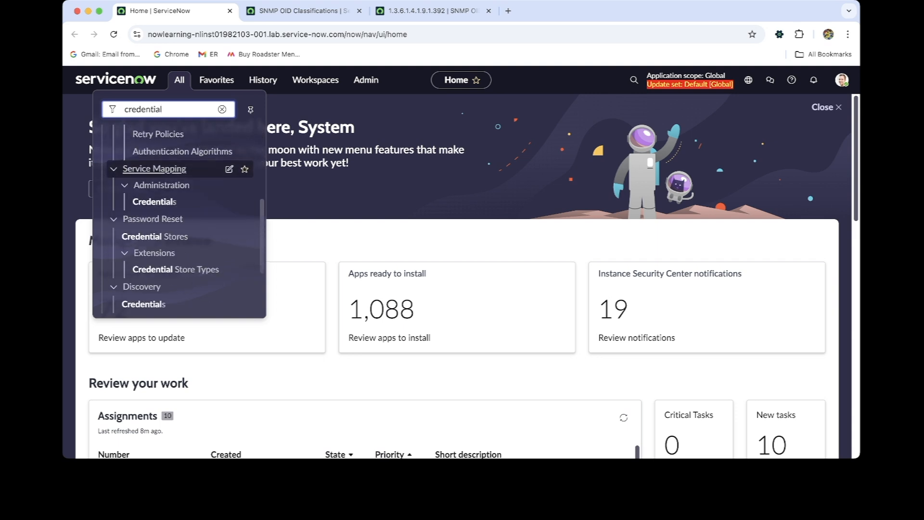
{"action": "left_click", "coordinate": [144, 302], "text": "super"}
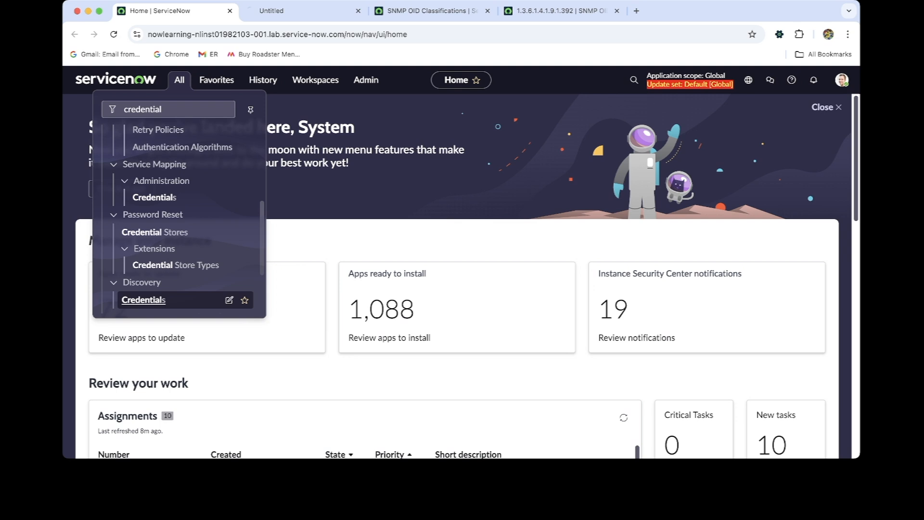
{"action": "left_click", "coordinate": [299, 11]}
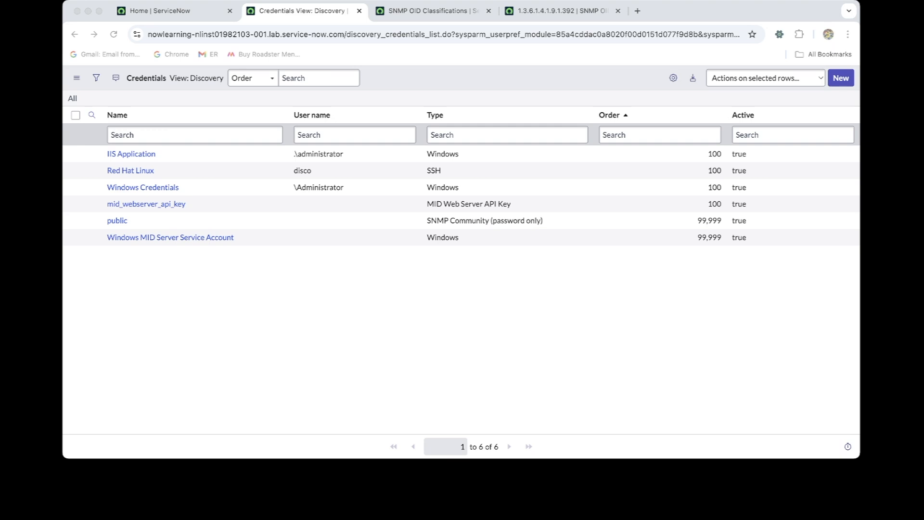
Start a new SNMP Community Credentials (Password Only) record and name it Cisco PIX Firewall
{"action": "left_click", "coordinate": [840, 78]}
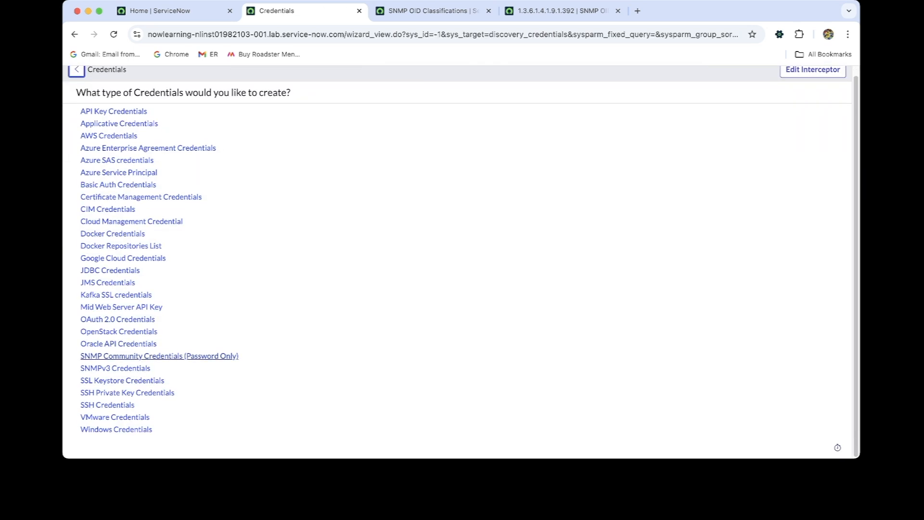
{"action": "left_click", "coordinate": [159, 356]}
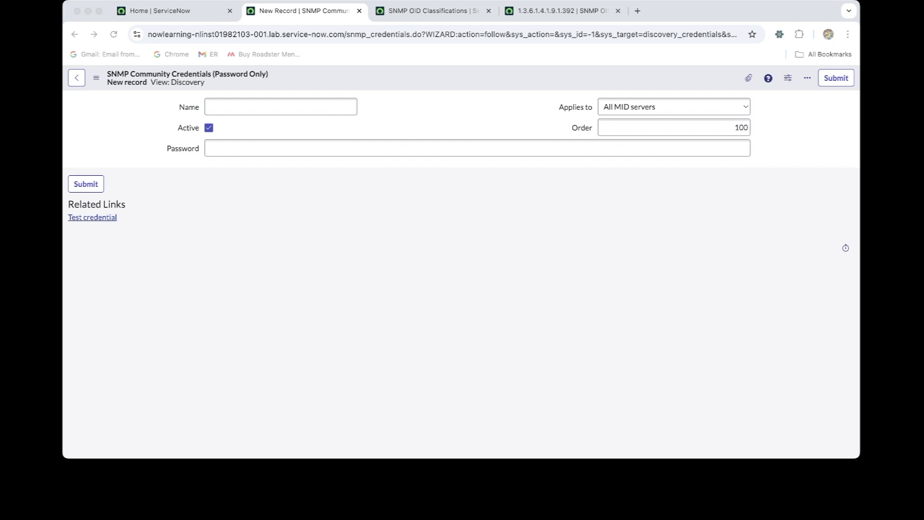
{"action": "left_click", "coordinate": [281, 107]}
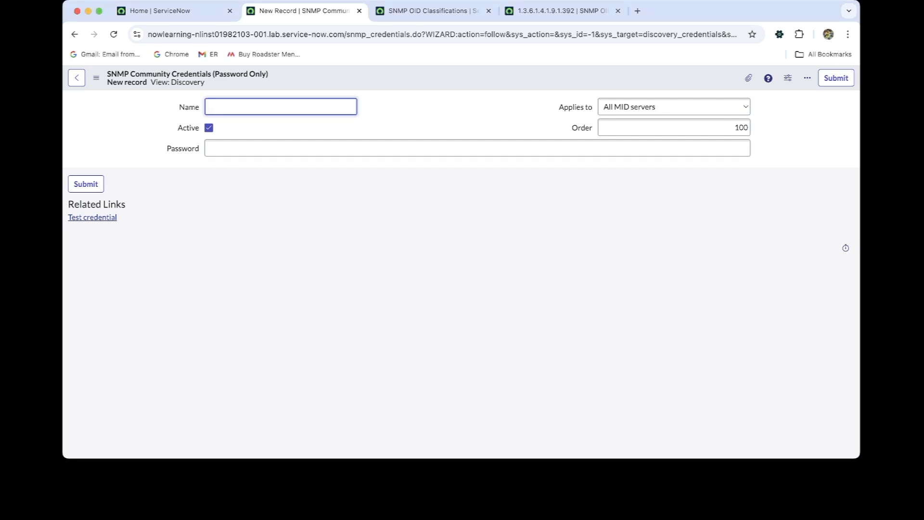
{"action": "type", "text": "Cisco"}
{"action": "key", "text": "super+Tab"}
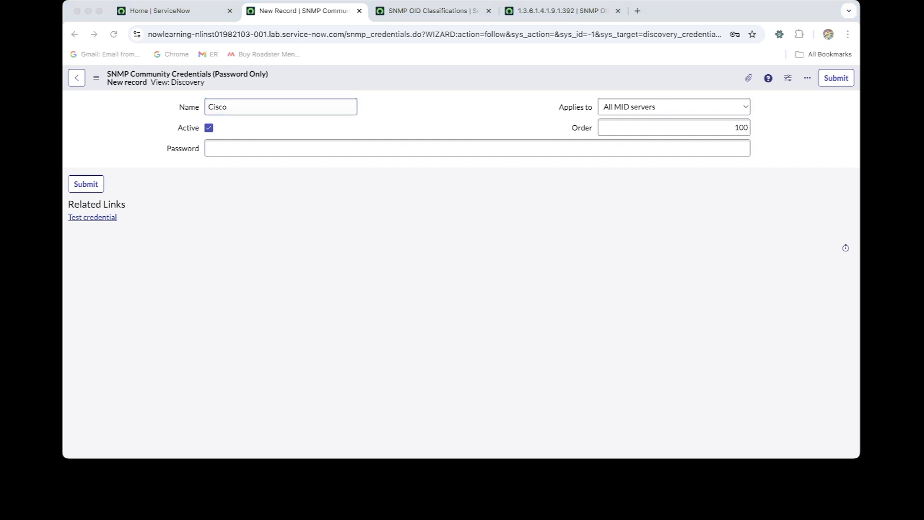
{"action": "key", "text": "super+Tab"}
{"action": "type", "text": "PIX"}
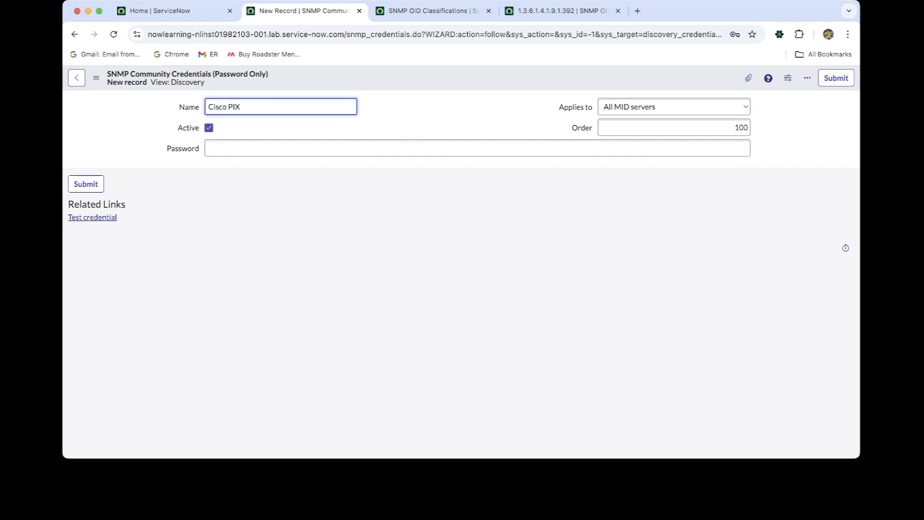
{"action": "type", "text": " Firewall"}
{"action": "key", "text": "super+Tab"}
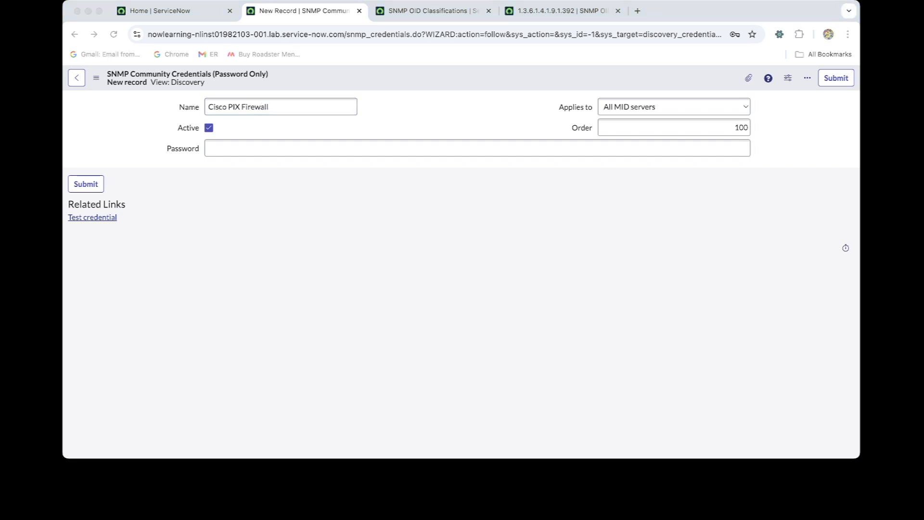
{"action": "key", "text": "super+Tab"}
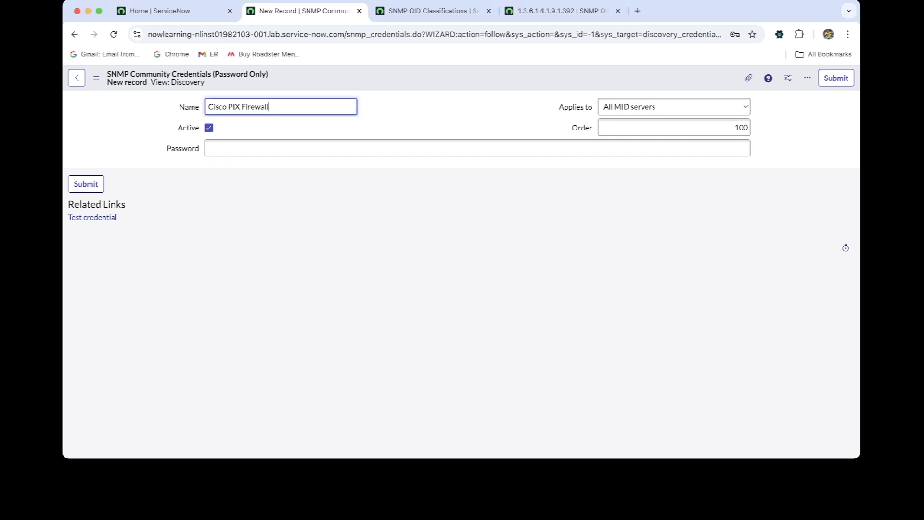
{"action": "key", "text": "super+Tab"}
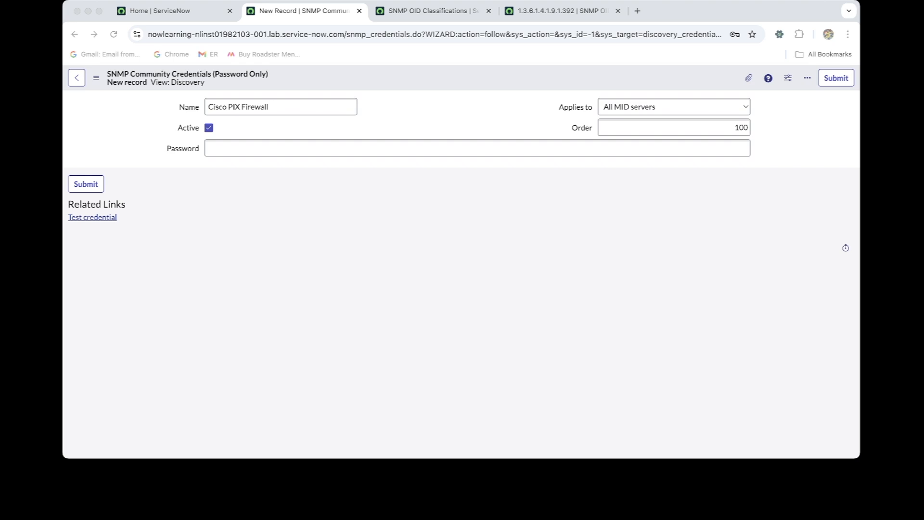
{"action": "key", "text": "super+Tab"}
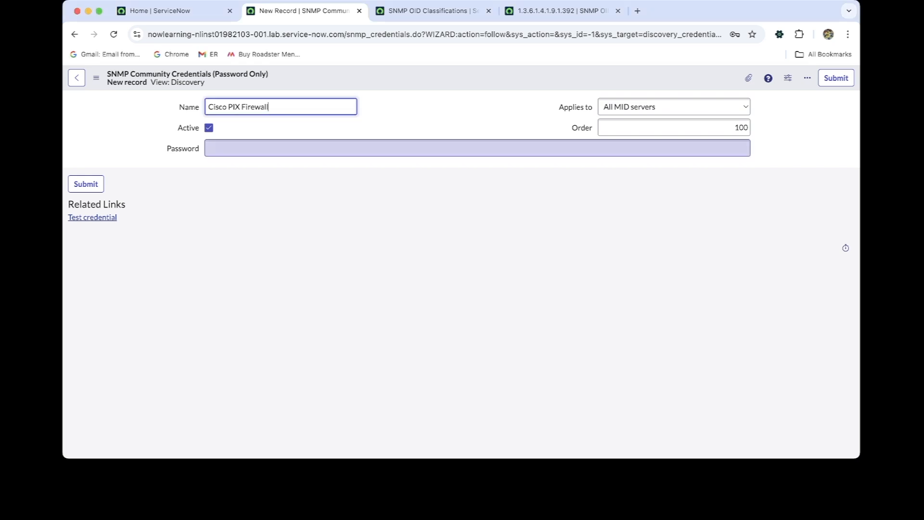
Enter the SNMP community password for the new credential and save the record while staying on its form
{"action": "key", "text": "super+Tab"}
{"action": "left_click", "coordinate": [477, 148]}
{"action": "left_click", "coordinate": [477, 149]}
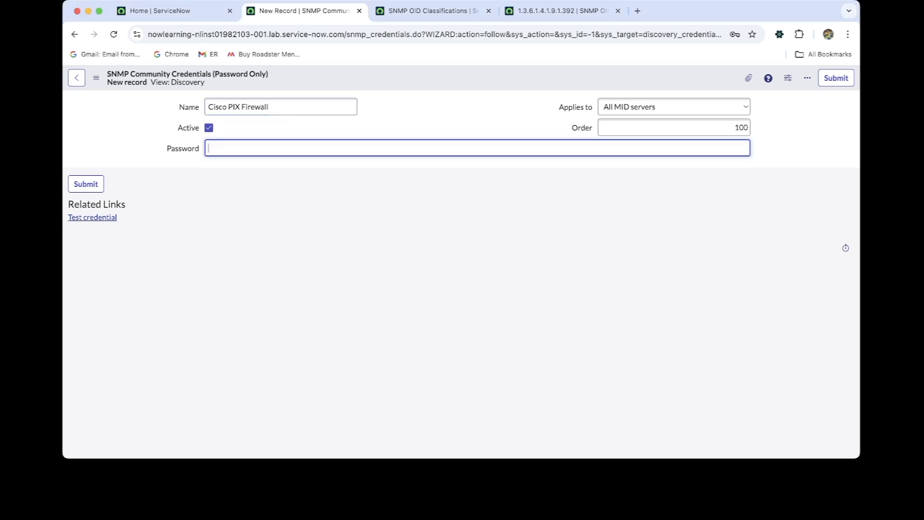
{"action": "type", "text": "•••••••"}
{"action": "key", "text": "super+Tab"}
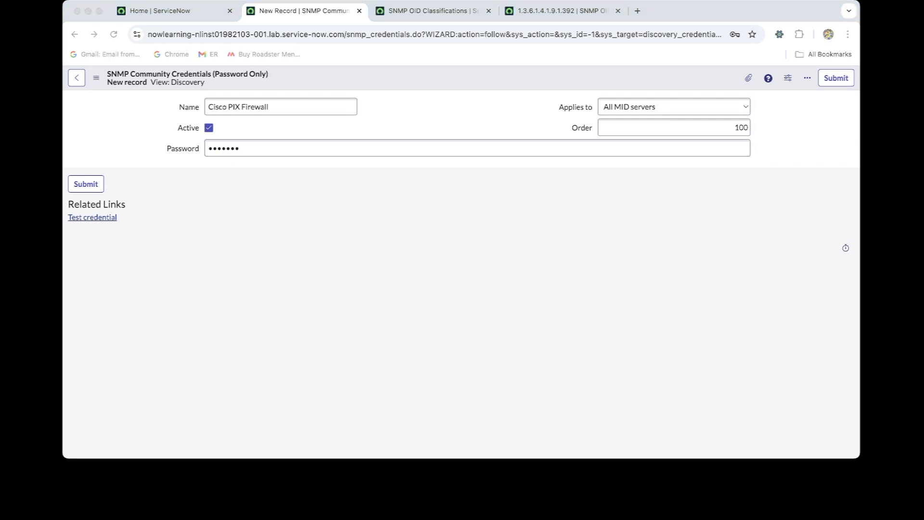
{"action": "left_click", "coordinate": [382, 81]}
{"action": "right_click", "coordinate": [382, 81]}
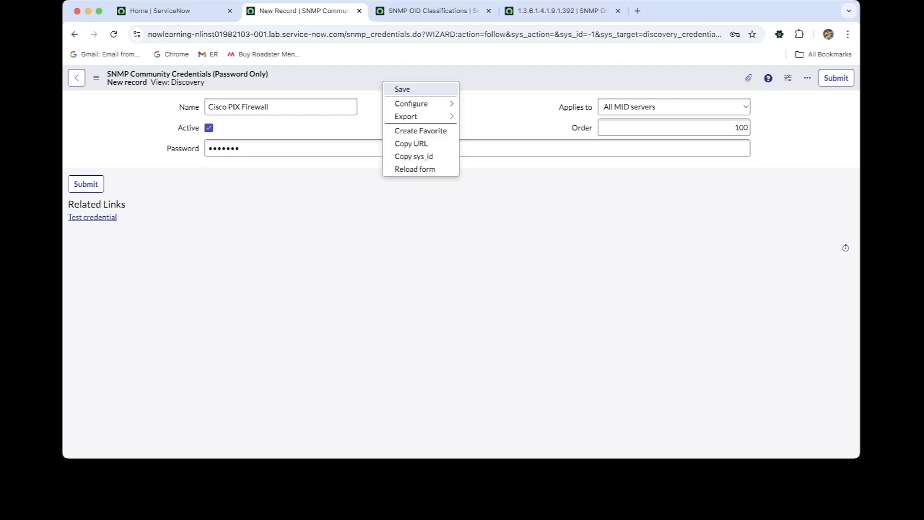
{"action": "left_click", "coordinate": [403, 89]}
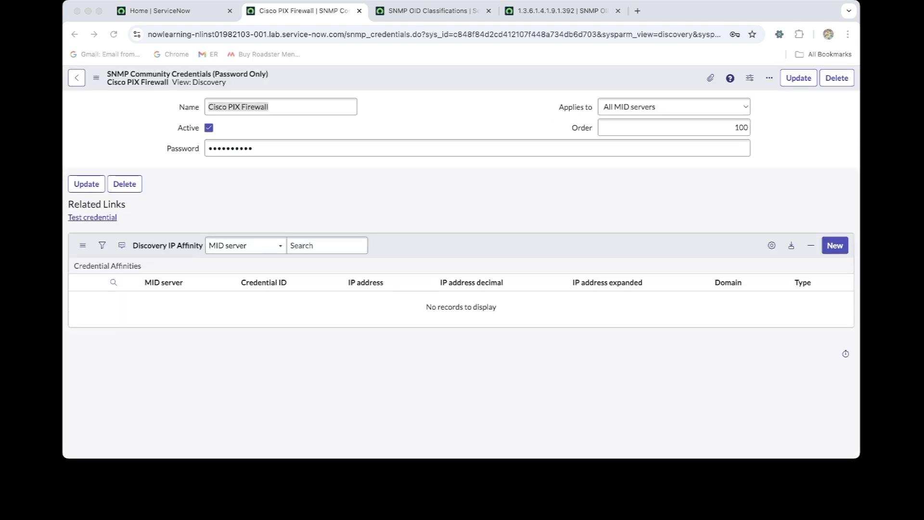
Test the saved Cisco PIX Firewall credential against target 198.51.106.64
{"action": "key", "text": "super+Tab"}
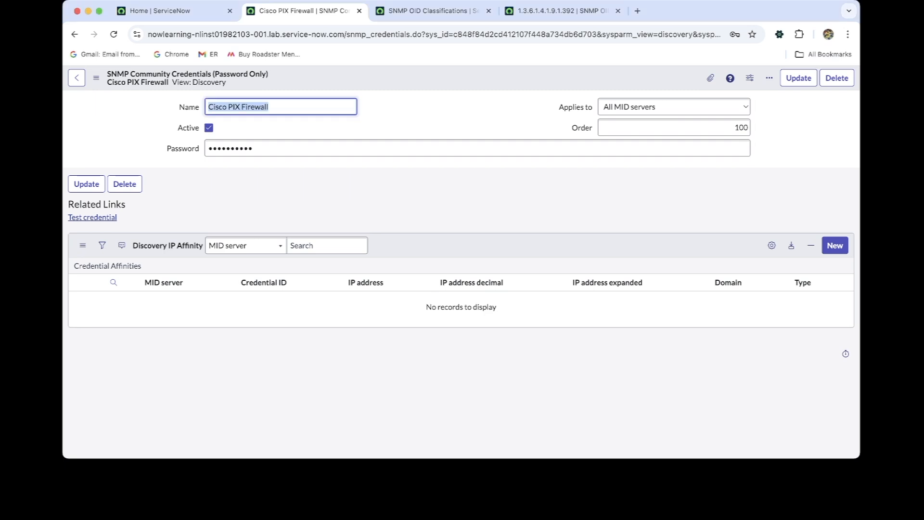
{"action": "left_click", "coordinate": [92, 218]}
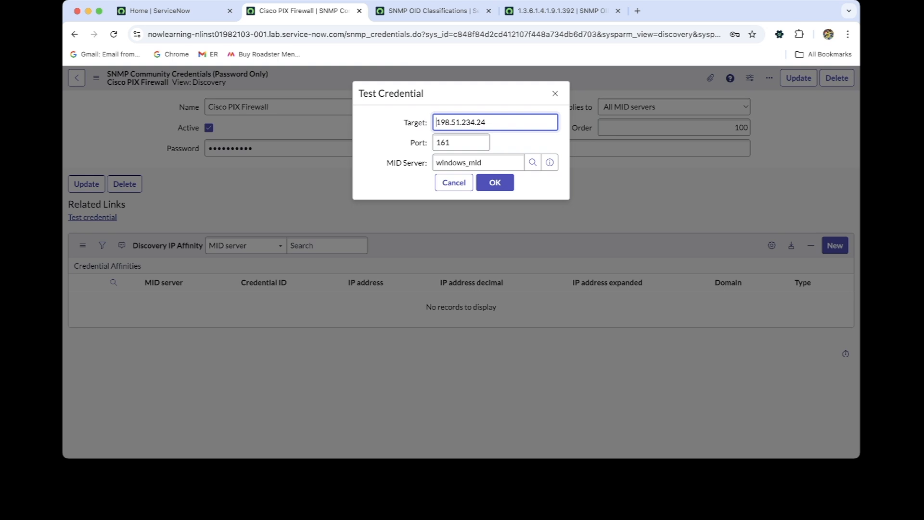
{"action": "key", "text": "ctrl+a"}
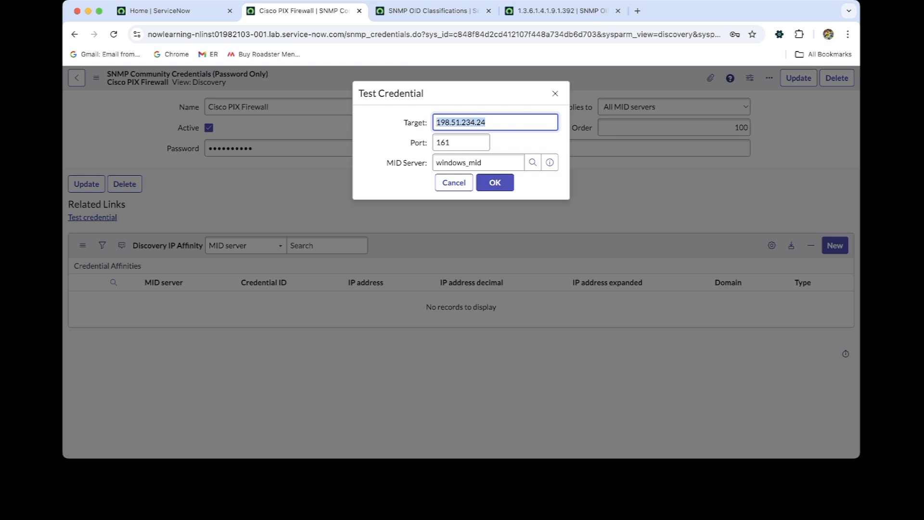
{"action": "type", "text": "198.51.106.64"}
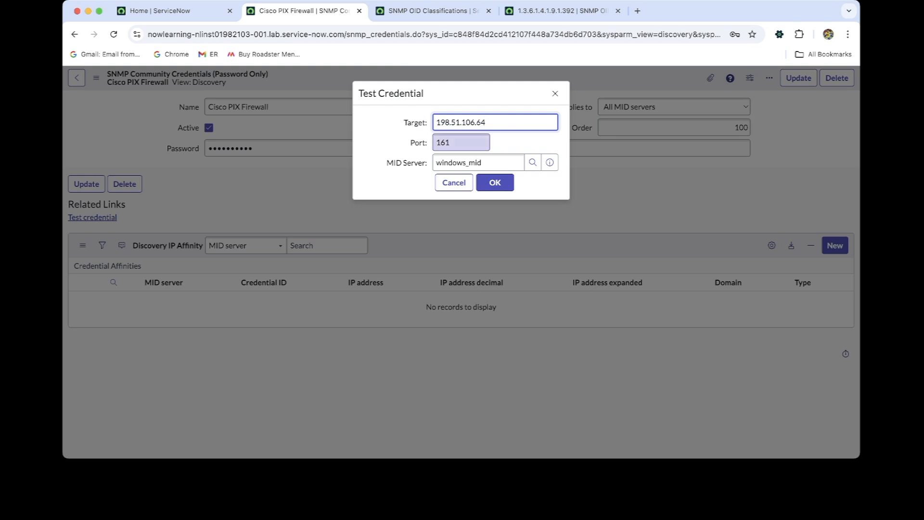
{"action": "key", "text": "super+Tab"}
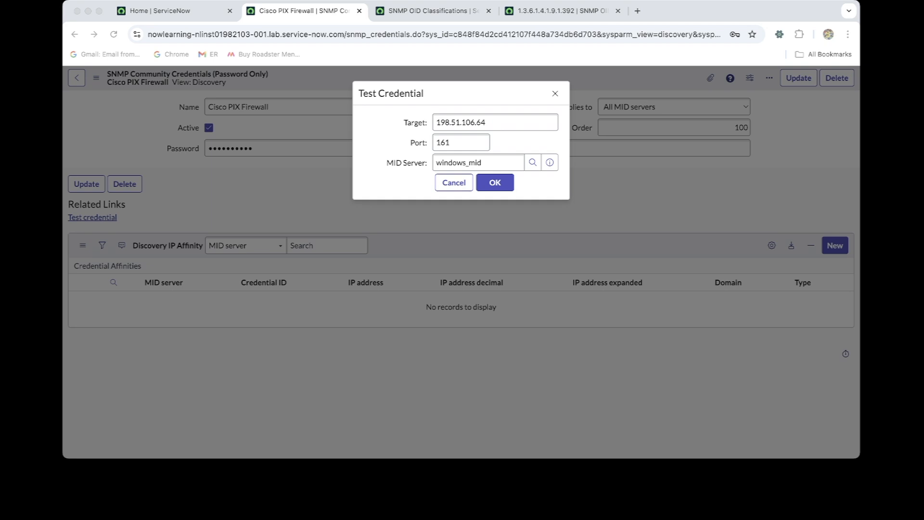
{"action": "key", "text": "super+Tab"}
{"action": "left_click", "coordinate": [495, 183]}
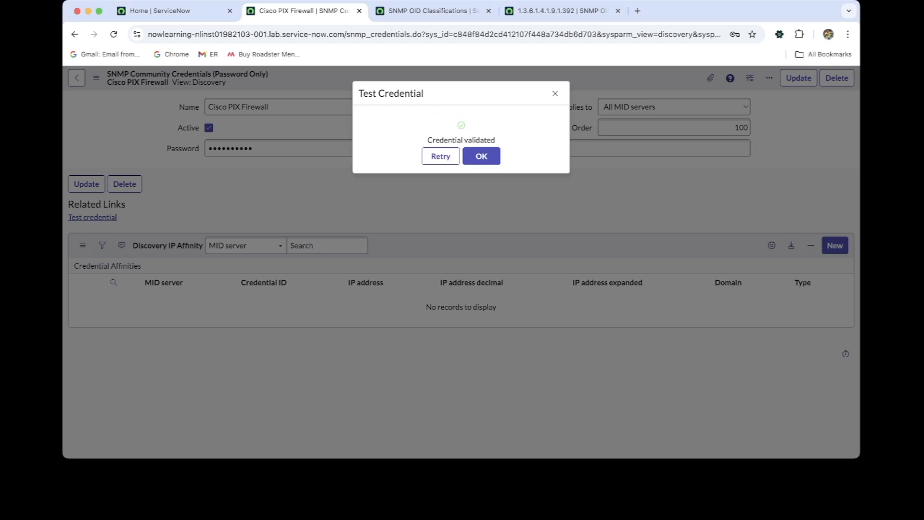
Dismiss the credential test result, find Discovery Schedules under Discovery from the home page, and show its list
{"action": "key", "text": "Return"}
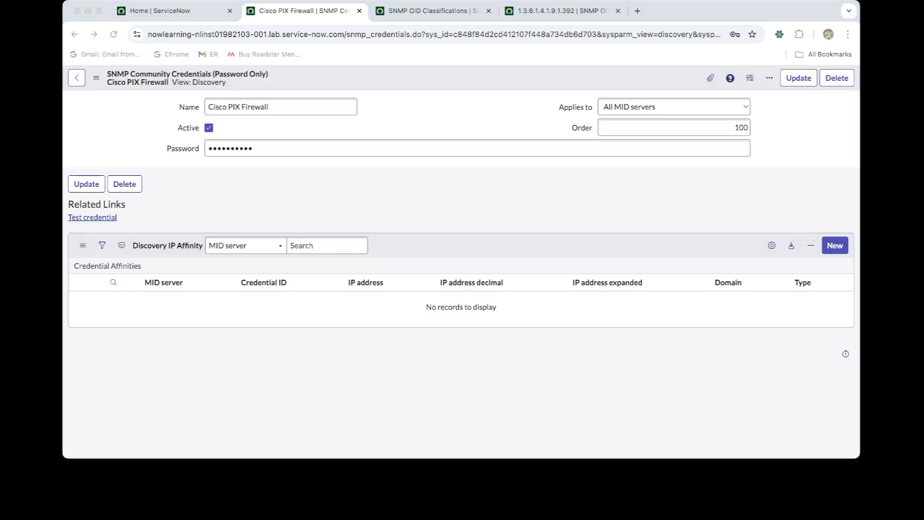
{"action": "key", "text": "super+Tab"}
{"action": "left_click", "coordinate": [173, 10]}
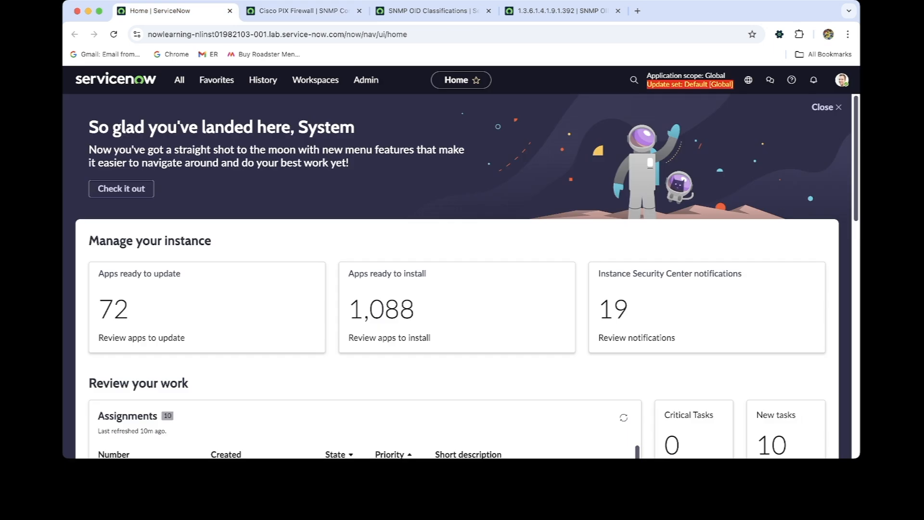
{"action": "left_click", "coordinate": [179, 80]}
{"action": "type", "text": "d"}
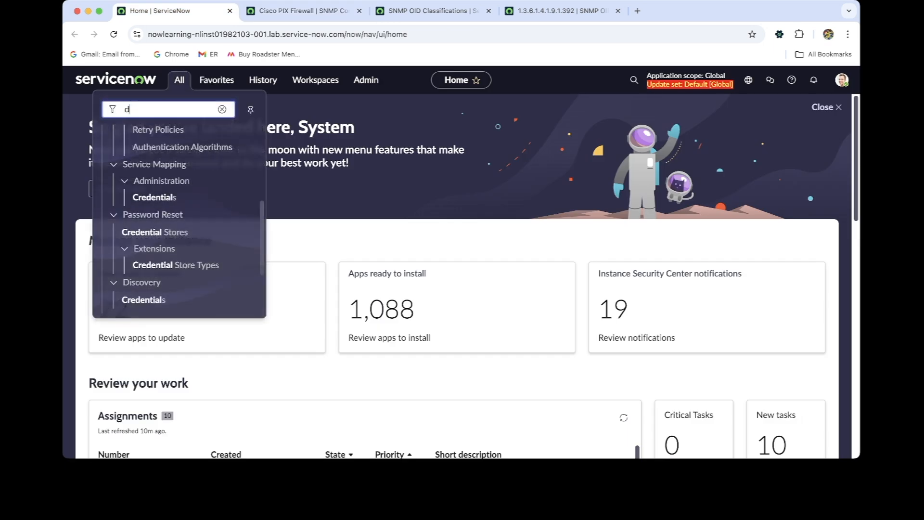
{"action": "type", "text": "iscovery"}
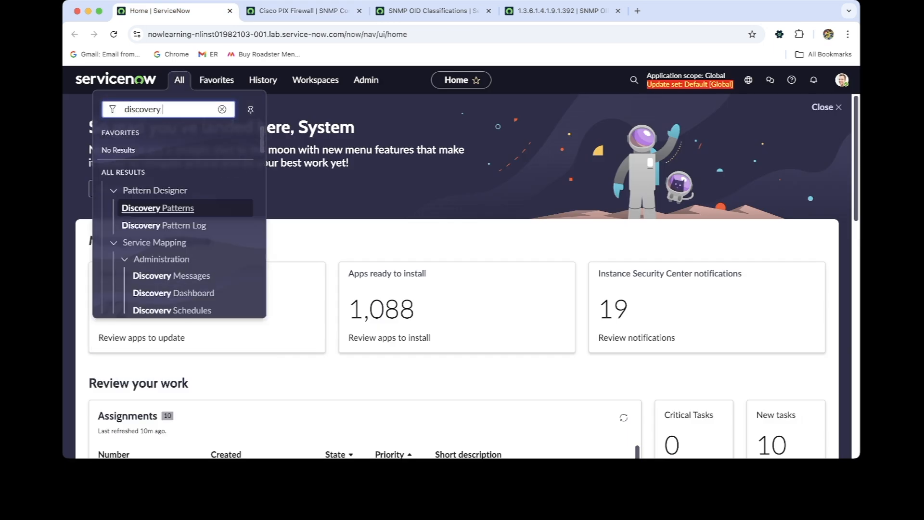
{"action": "type", "text": " sche"}
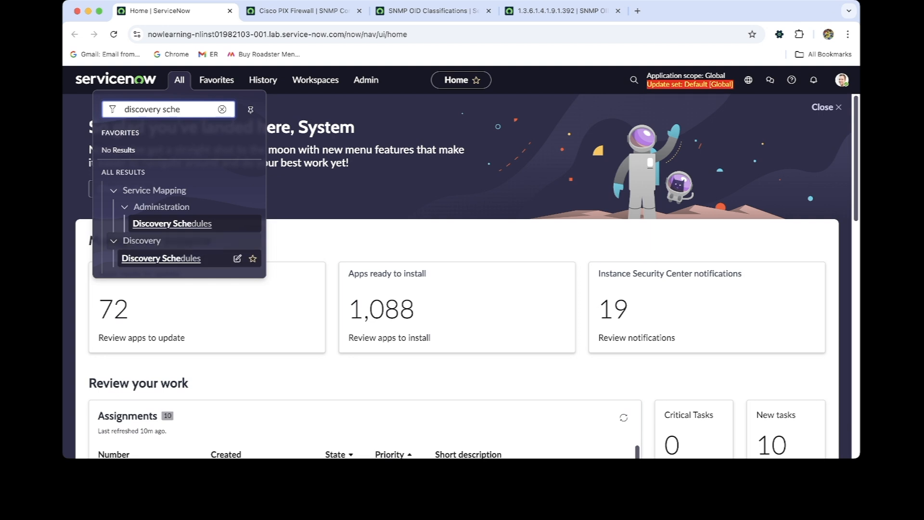
{"action": "left_click", "coordinate": [164, 258], "text": "super"}
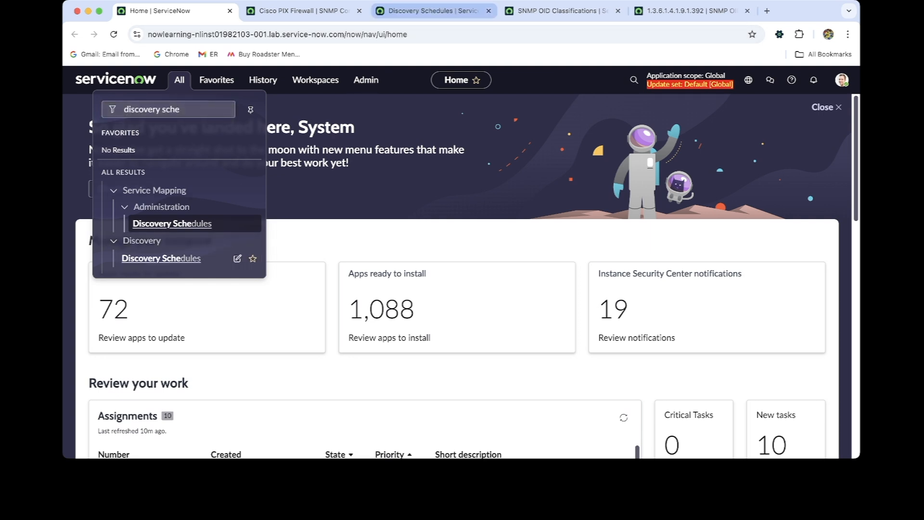
{"action": "left_click", "coordinate": [426, 11]}
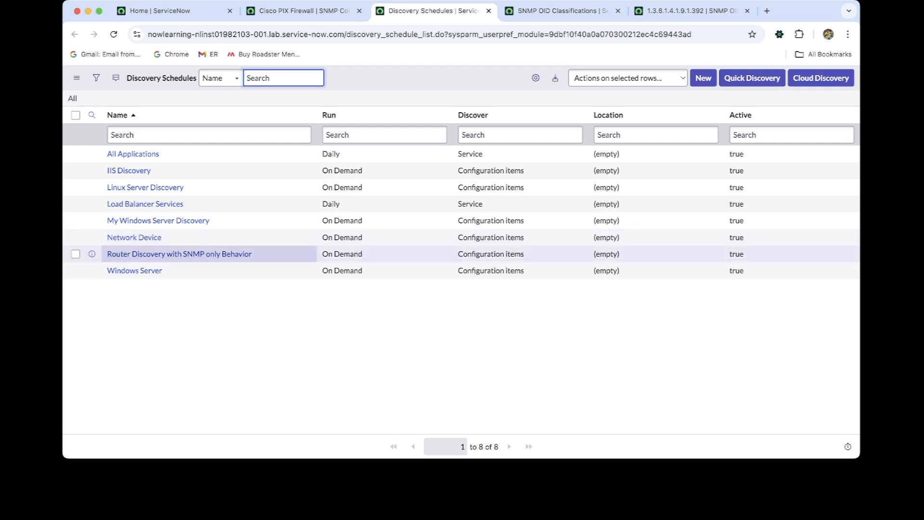
Examine the existing Router Discovery with SNMP only Behavior schedule for reference and return to the schedule list
{"action": "left_click", "coordinate": [179, 254], "text": "super"}
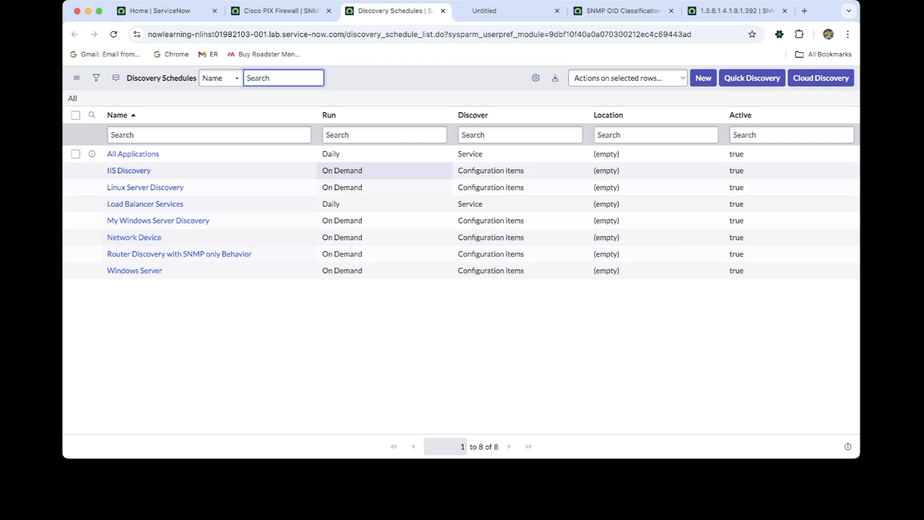
{"action": "left_click", "coordinate": [505, 10]}
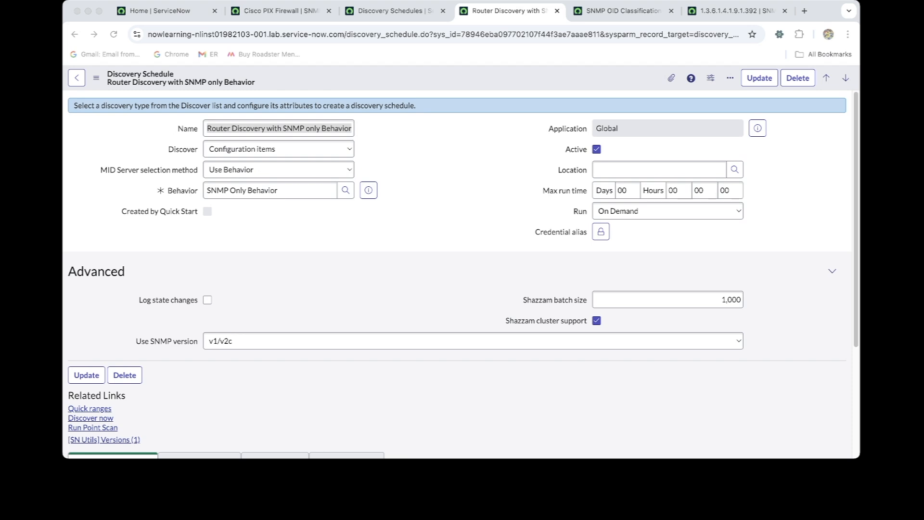
{"action": "left_click", "coordinate": [396, 11]}
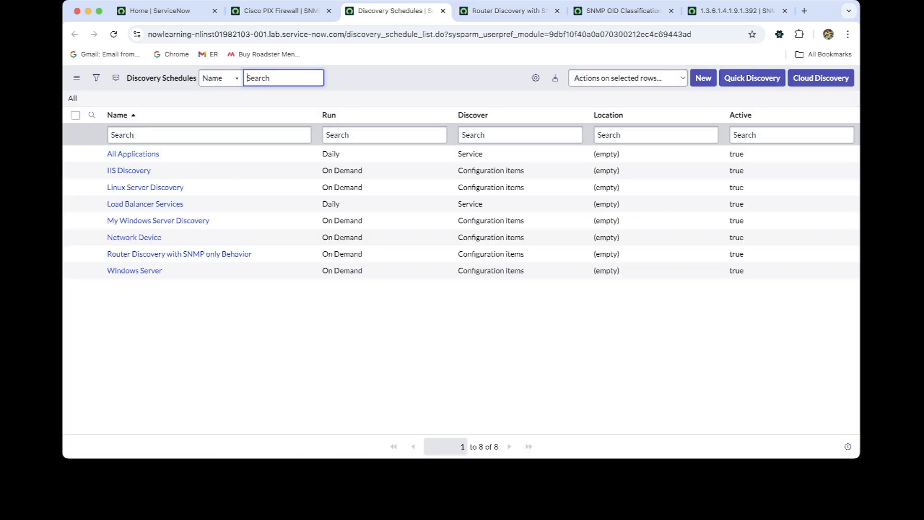
Start a new discovery schedule record and name it Cisco PIX Firewall
{"action": "left_click", "coordinate": [703, 78]}
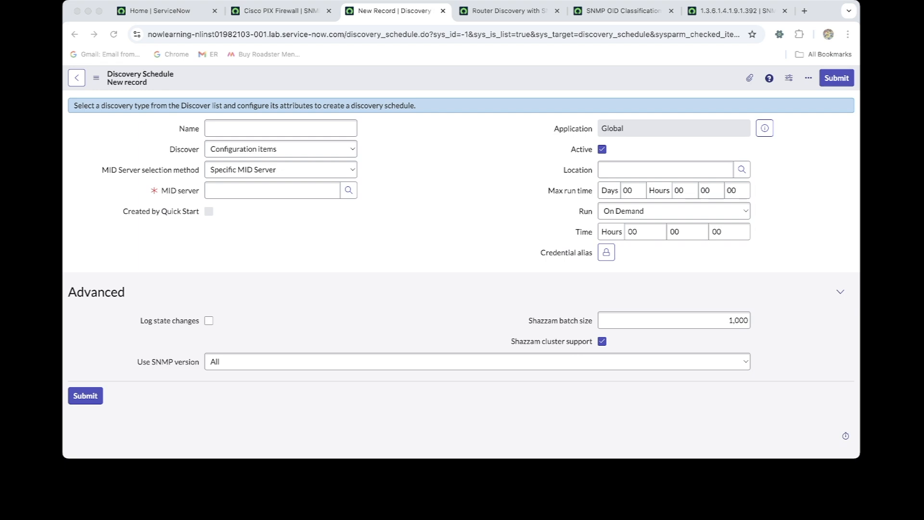
{"action": "left_click", "coordinate": [264, 128]}
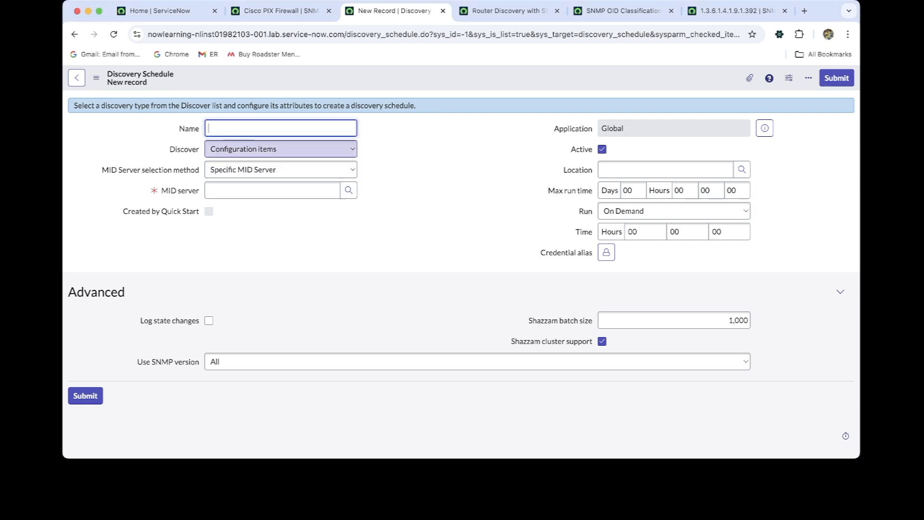
{"action": "type", "text": "Cisco PIX Firewall"}
Assign windows_mid as the new schedule's MID server and save the record while staying on its form
{"action": "key", "text": "super+Tab"}
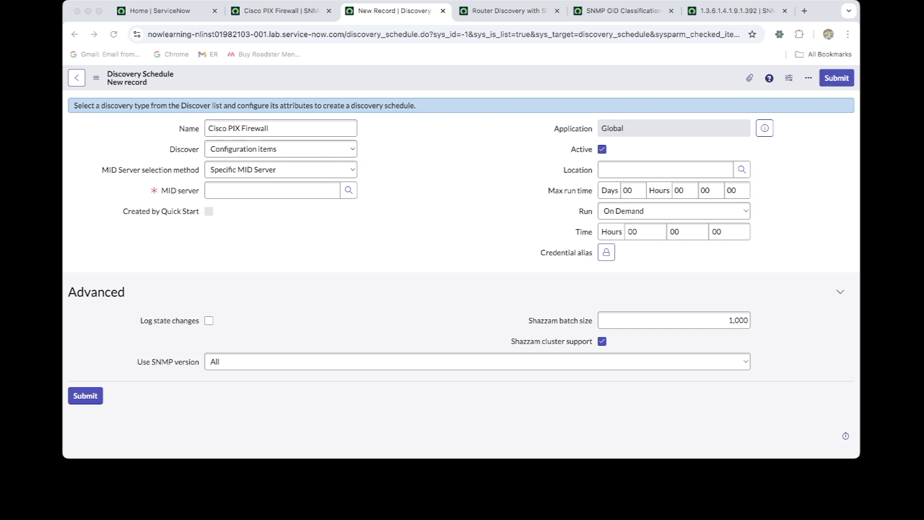
{"action": "key", "text": "super+Tab"}
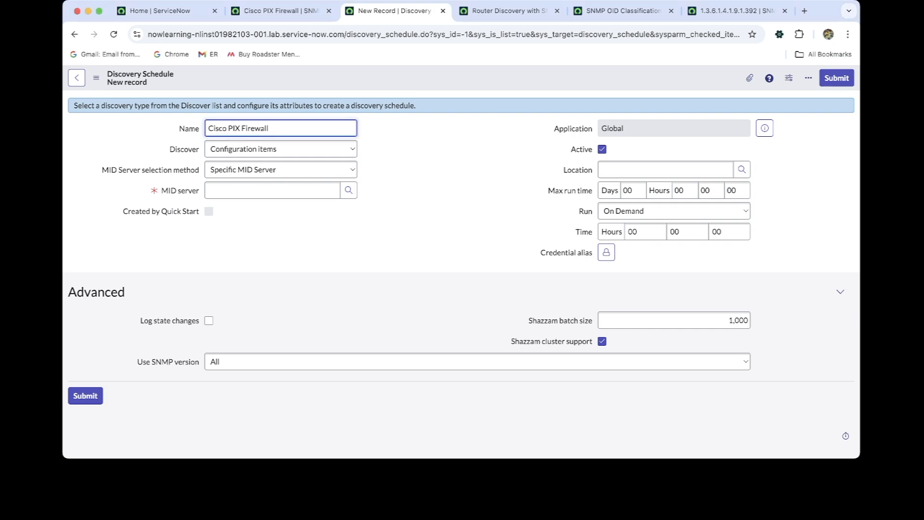
{"action": "key", "text": "super+Tab"}
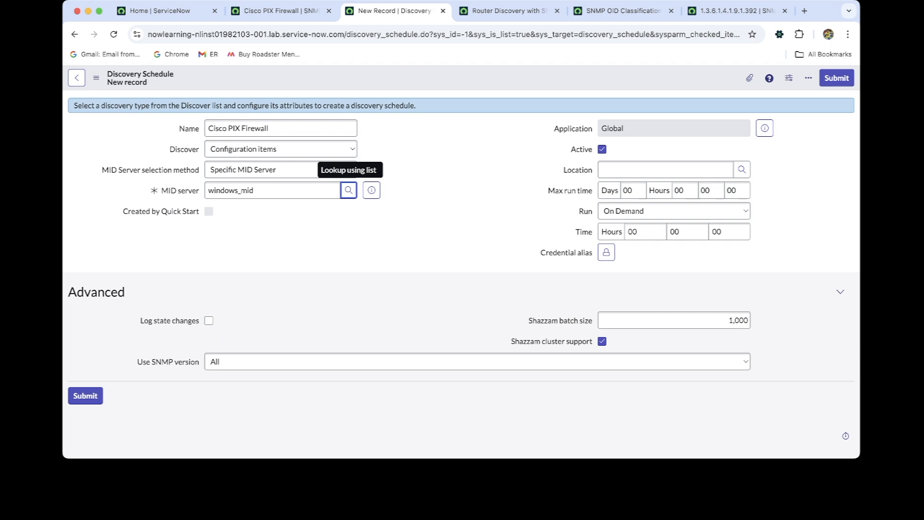
{"action": "key", "text": "super+Tab"}
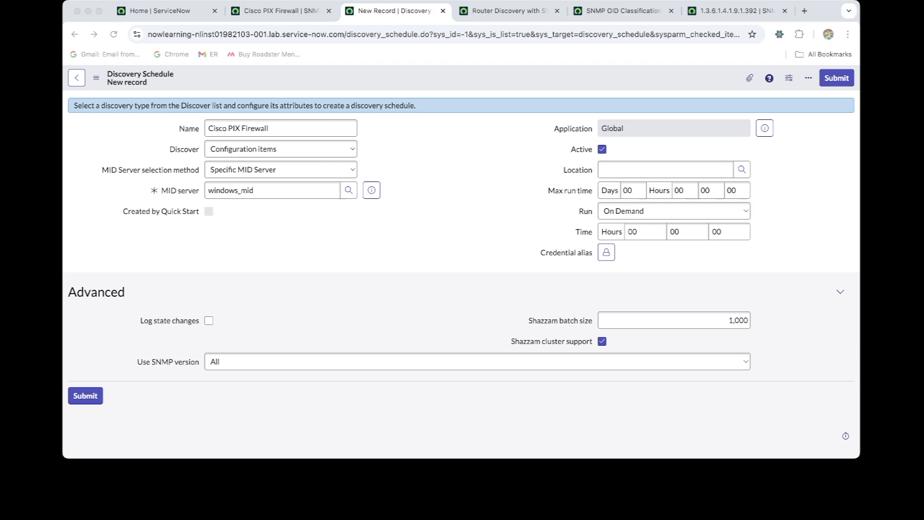
{"action": "right_click", "coordinate": [437, 79]}
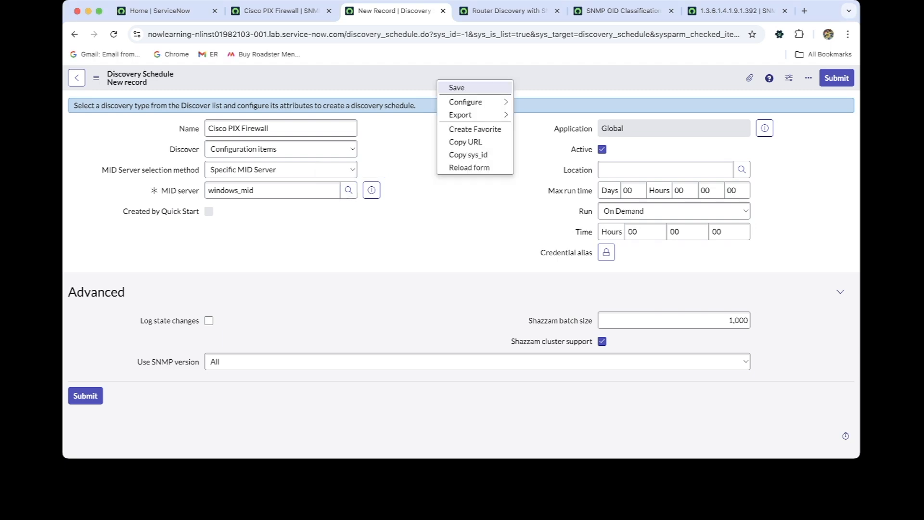
{"action": "left_click", "coordinate": [456, 87]}
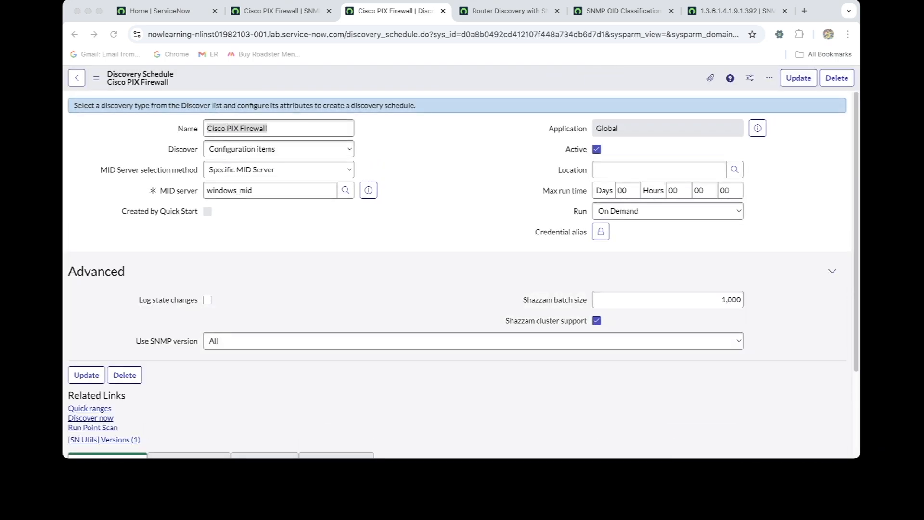
Set the schedule's Use SNMP version option to v1/v2c and save the change while staying on its form
{"action": "left_click", "coordinate": [472, 341]}
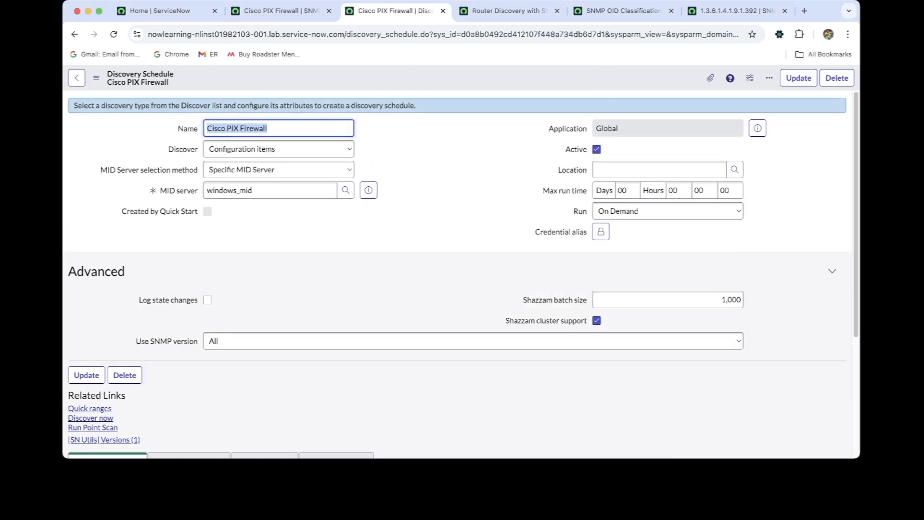
{"action": "left_click", "coordinate": [472, 340]}
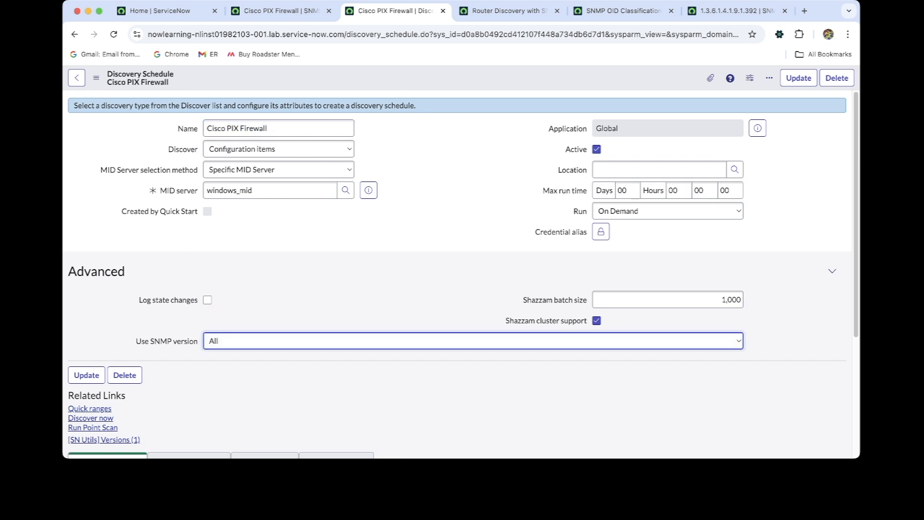
{"action": "key", "text": "Down"}
{"action": "right_click", "coordinate": [432, 81]}
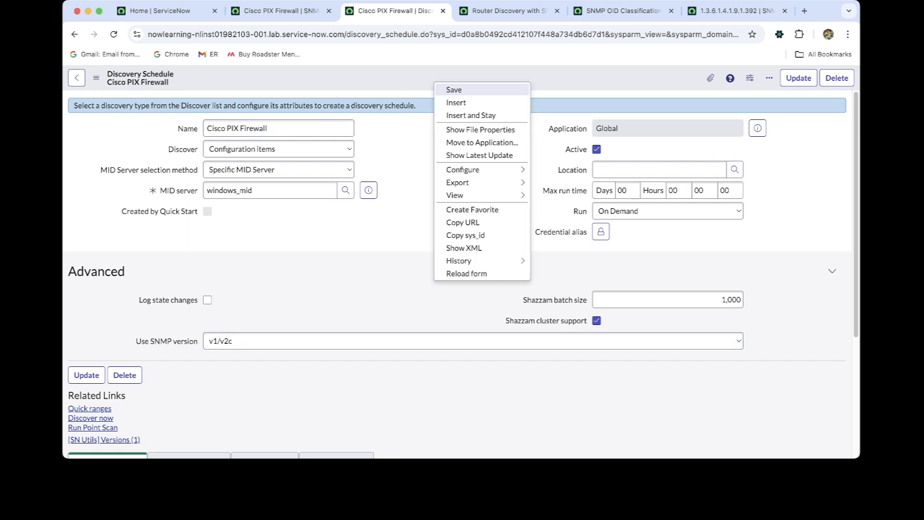
{"action": "left_click", "coordinate": [443, 89]}
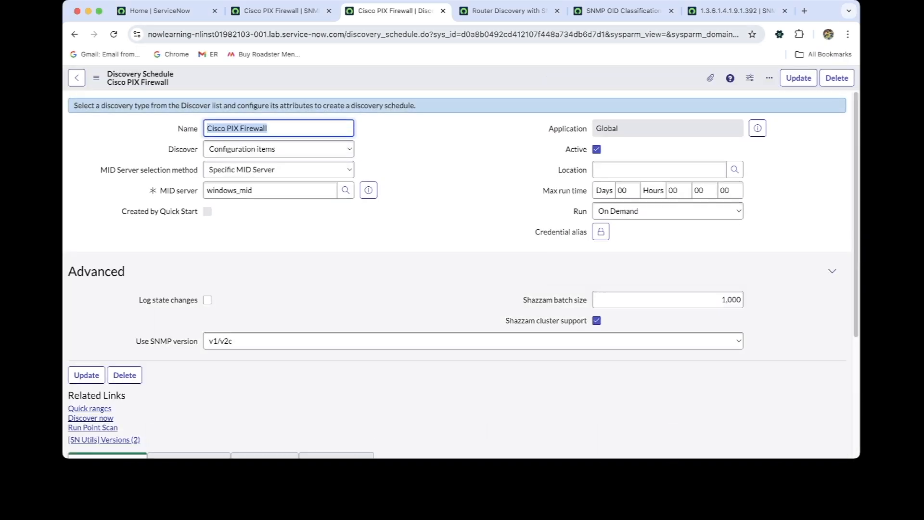
Copy the target IP address from the Cisco PIX Firewall credential's test settings
{"action": "left_click", "coordinate": [277, 11]}
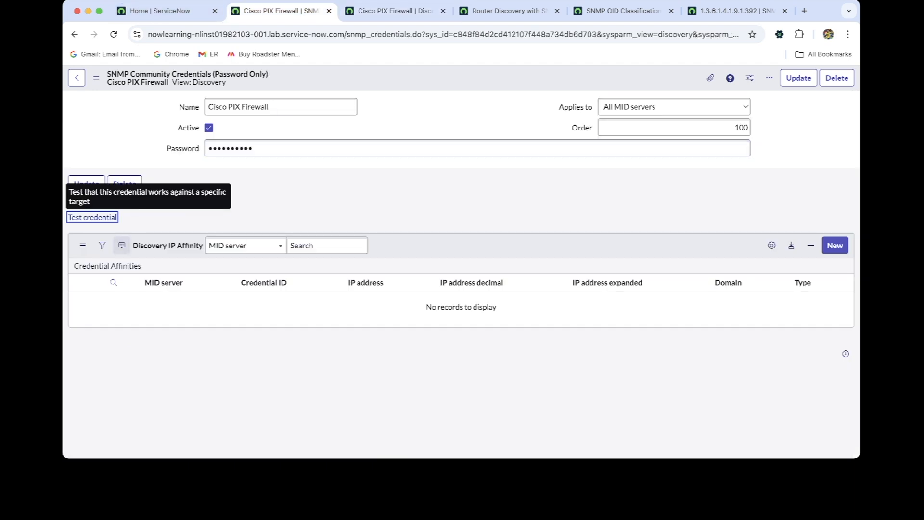
{"action": "key", "text": "Return"}
{"action": "key", "text": "super+a"}
{"action": "key", "text": "super+c"}
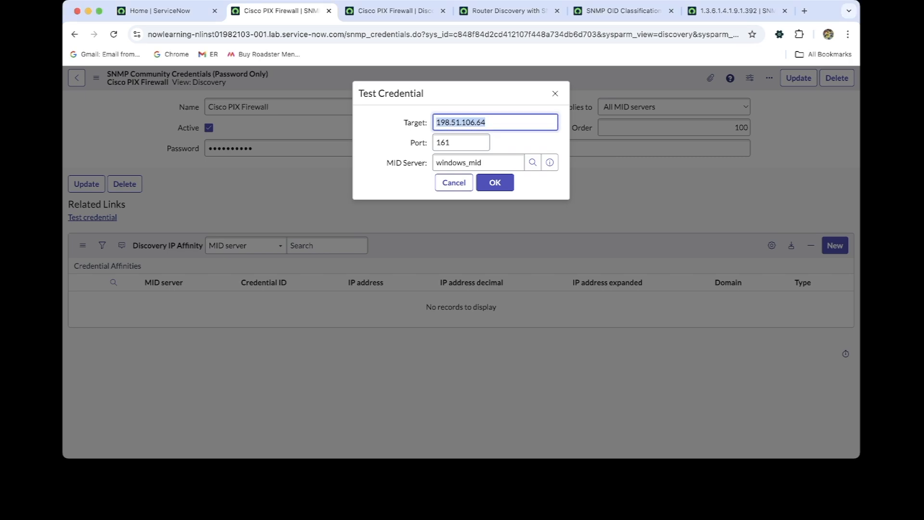
Add 198.51.106.64 to the Cisco PIX Firewall schedule with Quick ranges, and run Discover now
{"action": "left_click", "coordinate": [394, 10]}
{"action": "scroll", "coordinate": [461, 274], "scroll_direction": "down", "scroll_amount": 3}
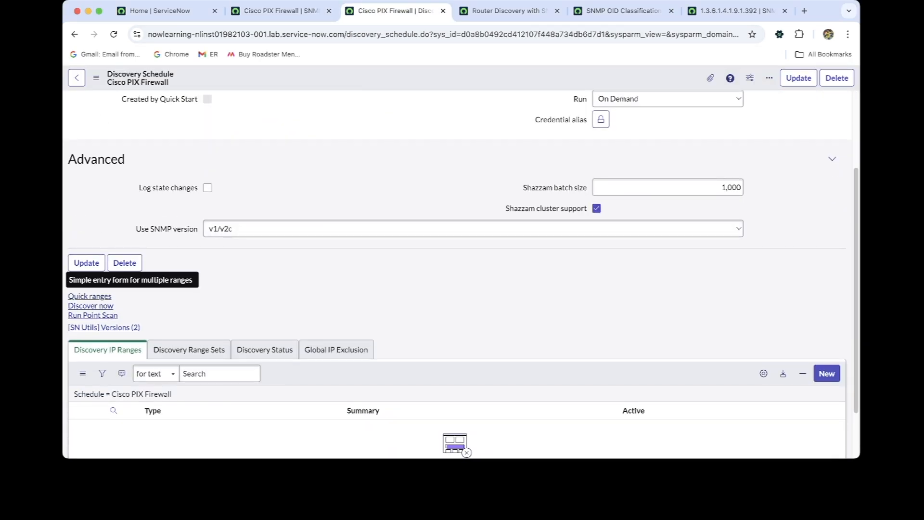
{"action": "left_click", "coordinate": [90, 296]}
{"action": "key", "text": "super+v"}
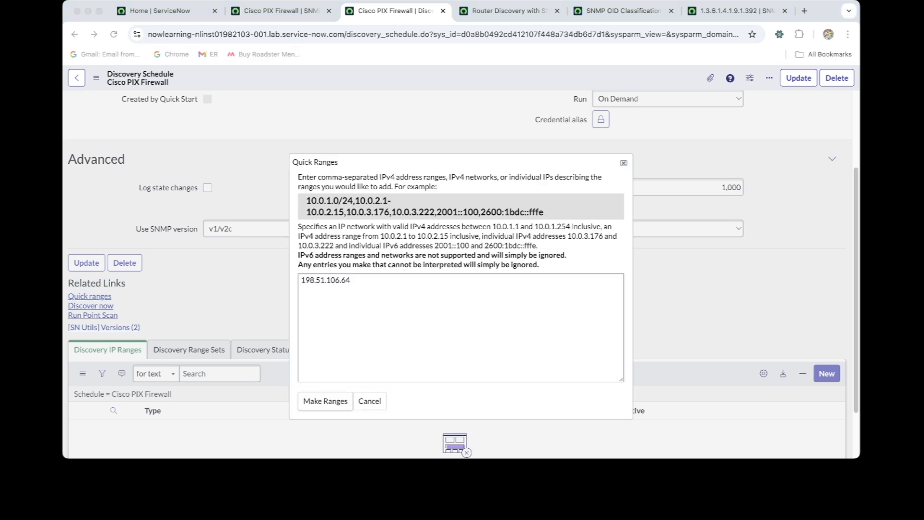
{"action": "left_click", "coordinate": [325, 401]}
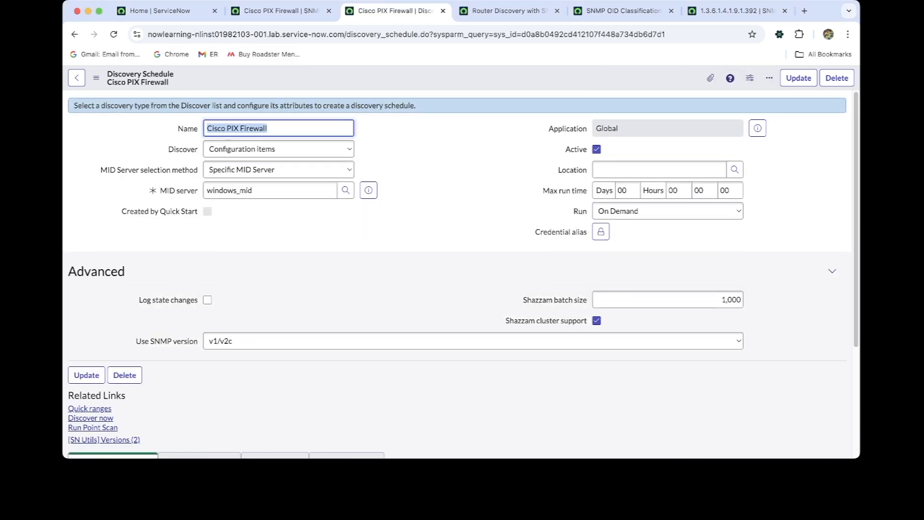
{"action": "scroll", "coordinate": [457, 274], "scroll_direction": "down", "scroll_amount": 3}
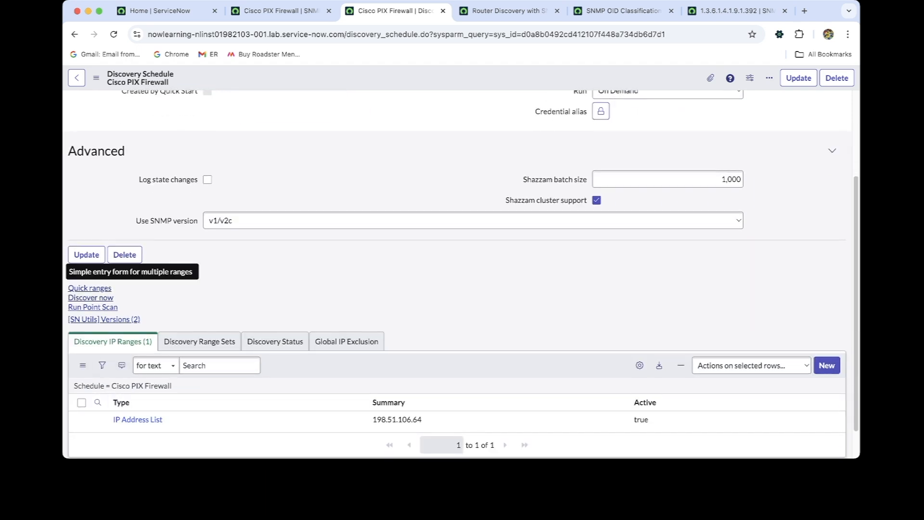
{"action": "left_click", "coordinate": [91, 298]}
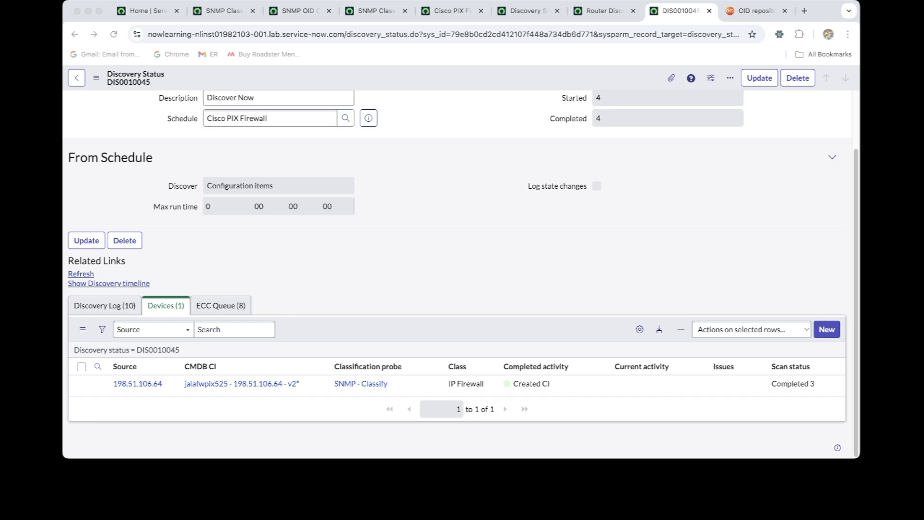
Examine the discovery status of the Cisco PIX Firewall run, checking its devices and ECC Queue entries
{"action": "left_click", "coordinate": [254, 366]}
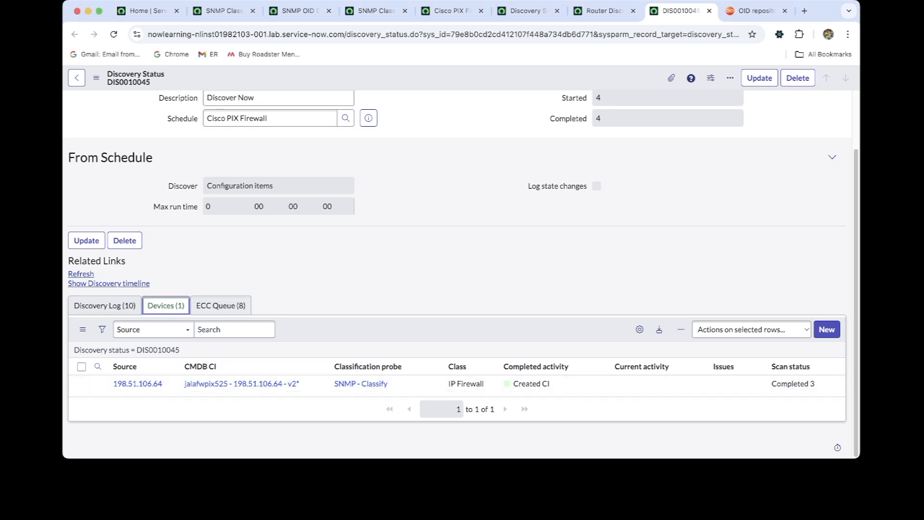
{"action": "left_click", "coordinate": [221, 306]}
{"action": "scroll", "coordinate": [467, 337], "scroll_direction": "down", "scroll_amount": 2}
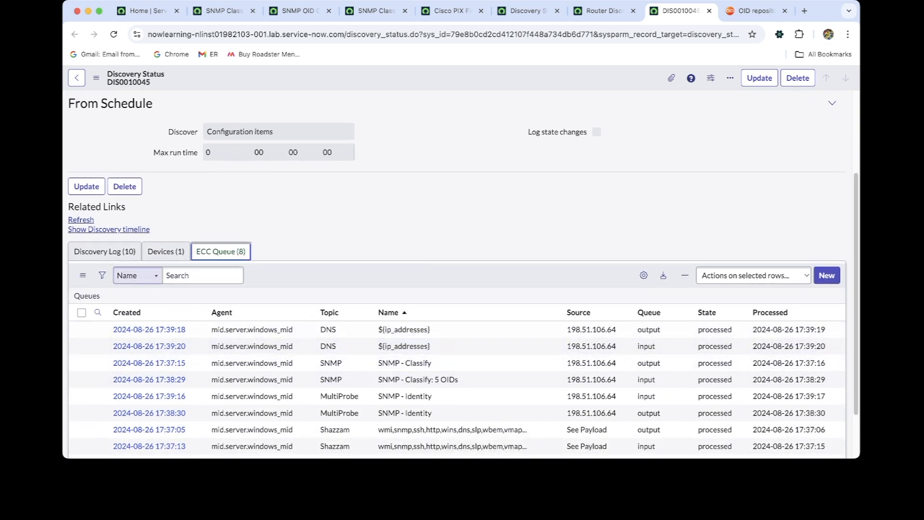
{"action": "left_click", "coordinate": [166, 251]}
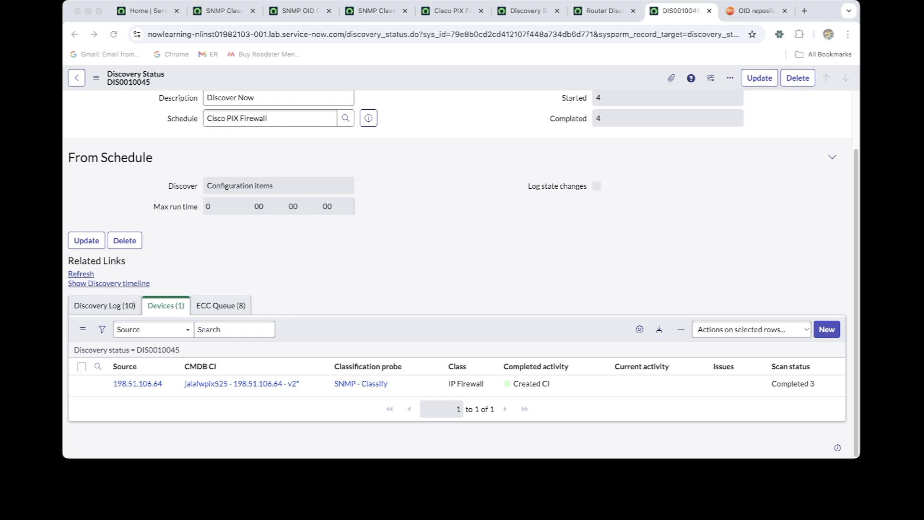
Open the "SNMP - Classify: 5 OIDs" input record from the run's ECC Queue and expand its payload to full screen
{"action": "key", "text": "super+Tab"}
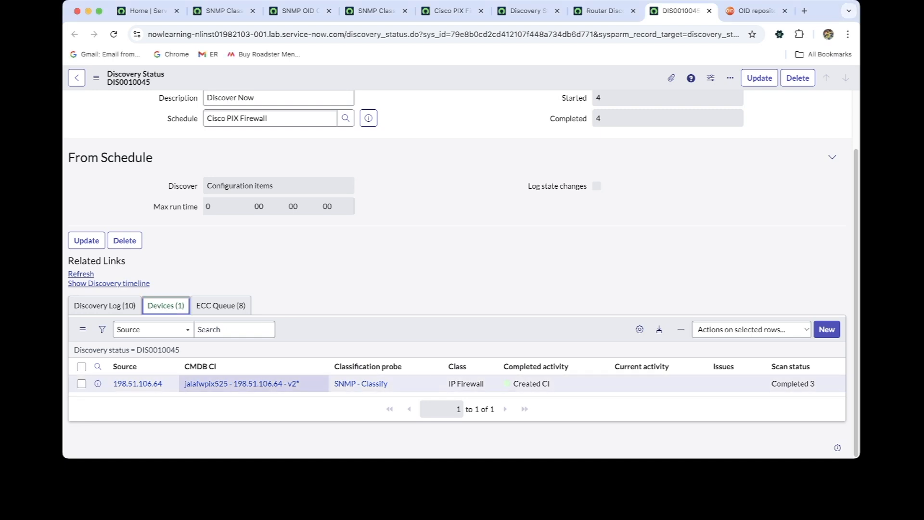
{"action": "left_click", "coordinate": [221, 305]}
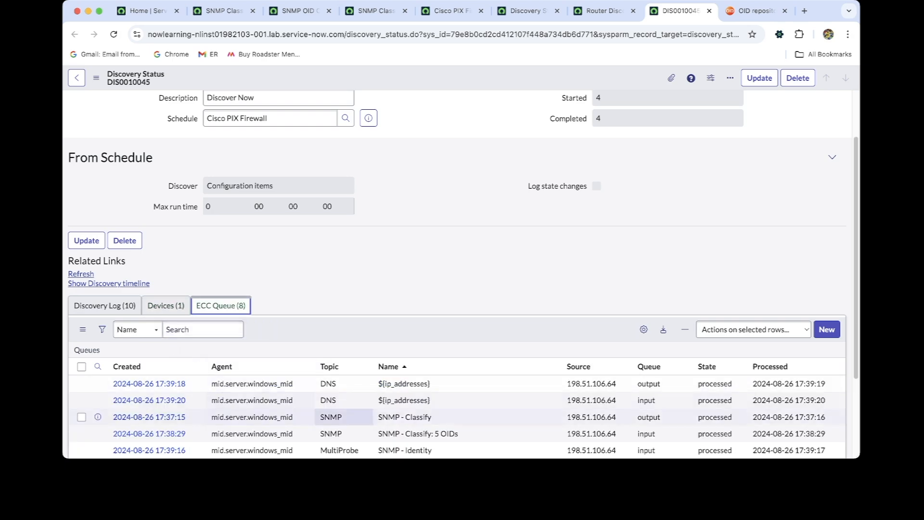
{"action": "scroll", "coordinate": [149, 381], "scroll_direction": "down", "scroll_amount": 2}
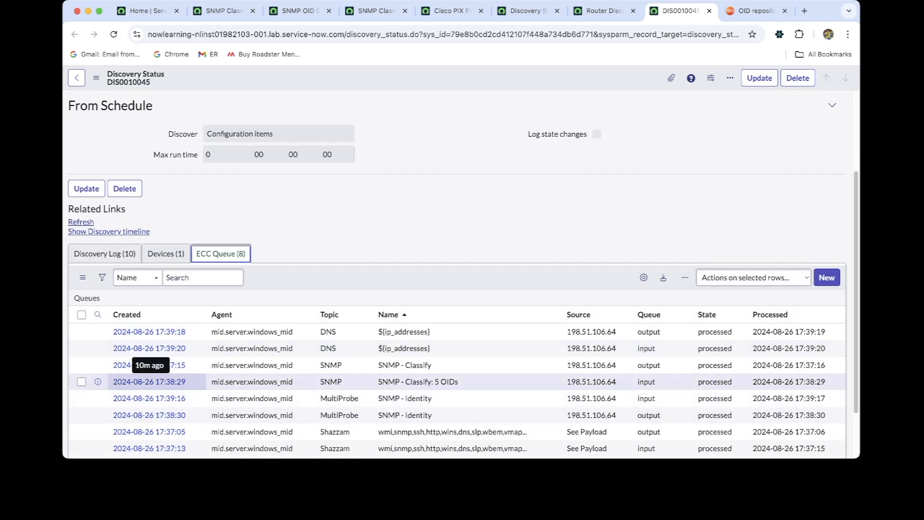
{"action": "left_click", "coordinate": [149, 381], "text": "super"}
{"action": "left_click", "coordinate": [689, 10]}
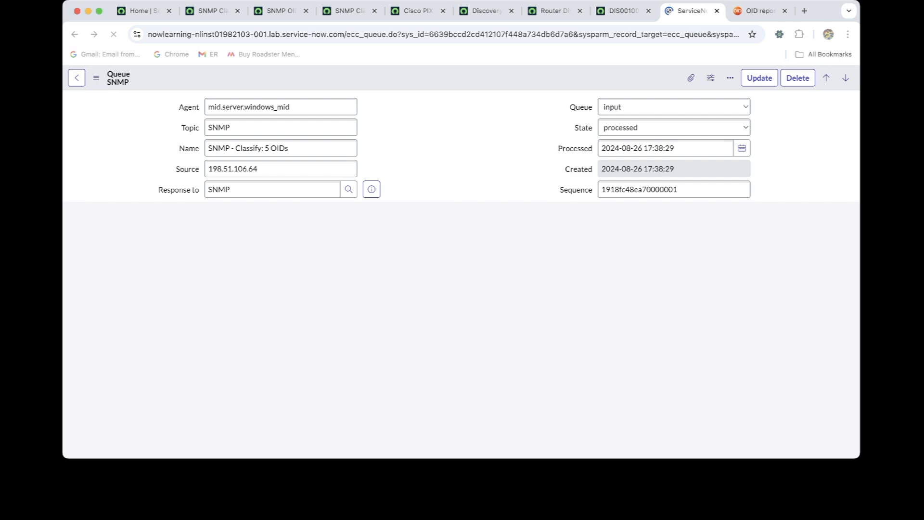
{"action": "scroll", "coordinate": [457, 273], "scroll_direction": "down", "scroll_amount": 1}
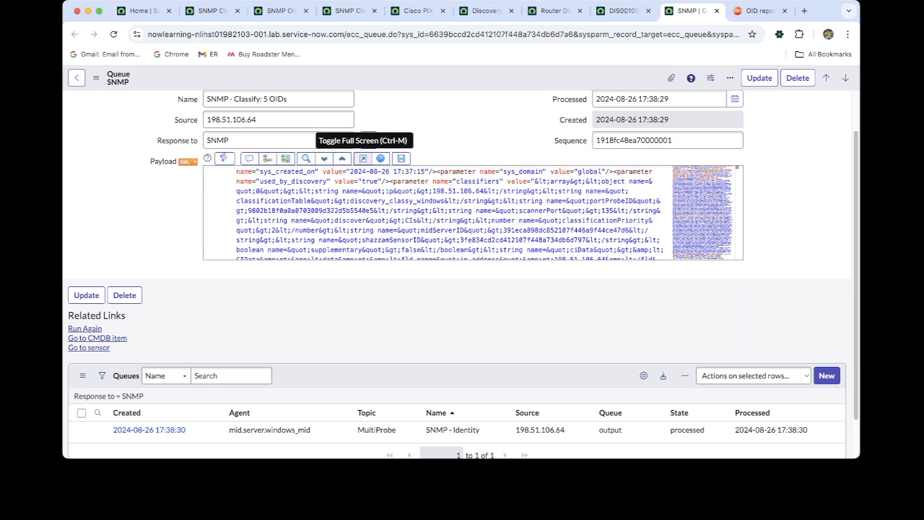
{"action": "left_click", "coordinate": [363, 159]}
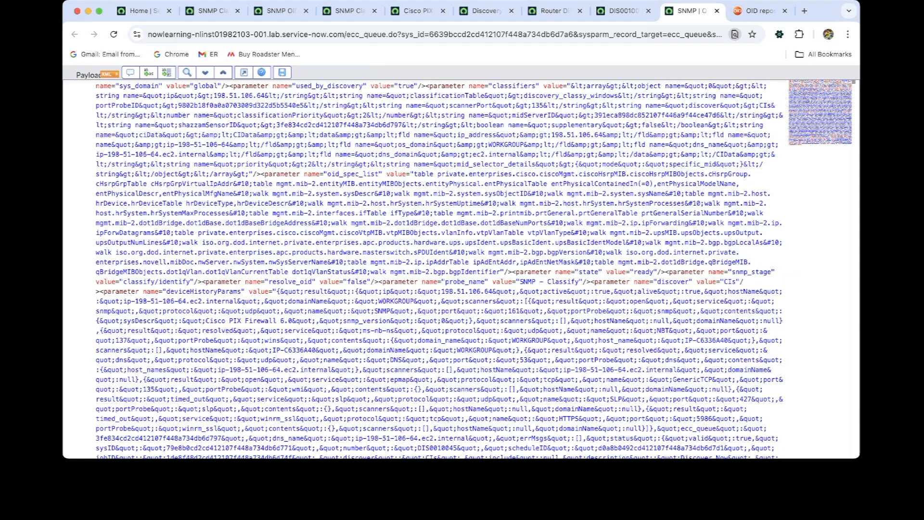
Look through the XML payload and search it for the OID 1.3.6.1.2.1.1.2
{"action": "scroll", "coordinate": [438, 270], "scroll_direction": "up", "scroll_amount": 2}
{"action": "scroll", "coordinate": [439, 269], "scroll_direction": "down", "scroll_amount": 1}
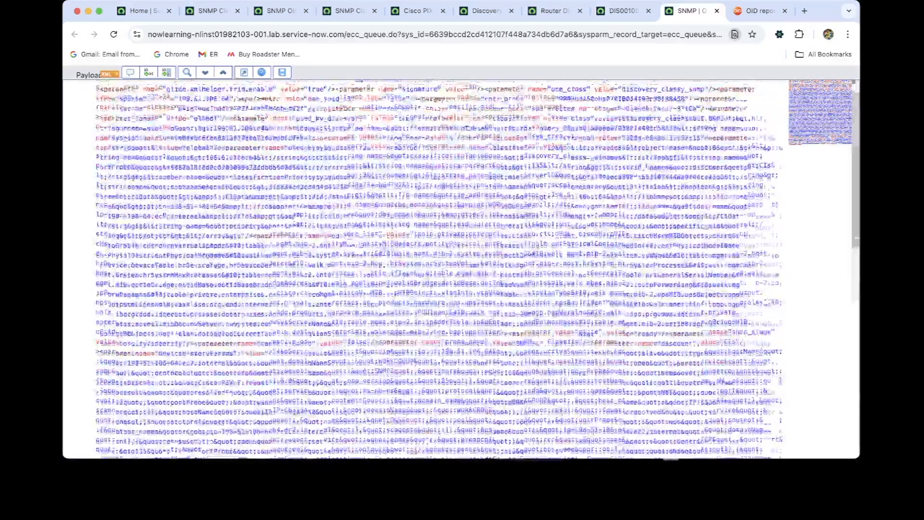
{"action": "scroll", "coordinate": [439, 270], "scroll_direction": "down", "scroll_amount": 10}
{"action": "scroll", "coordinate": [439, 270], "scroll_direction": "up", "scroll_amount": 10}
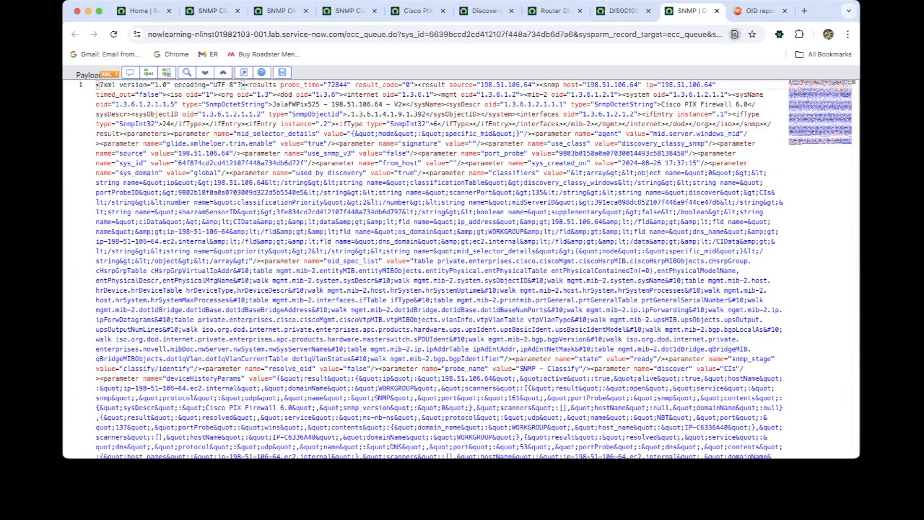
{"action": "type", "text": "1.3.6.1.2.1.1.2"}
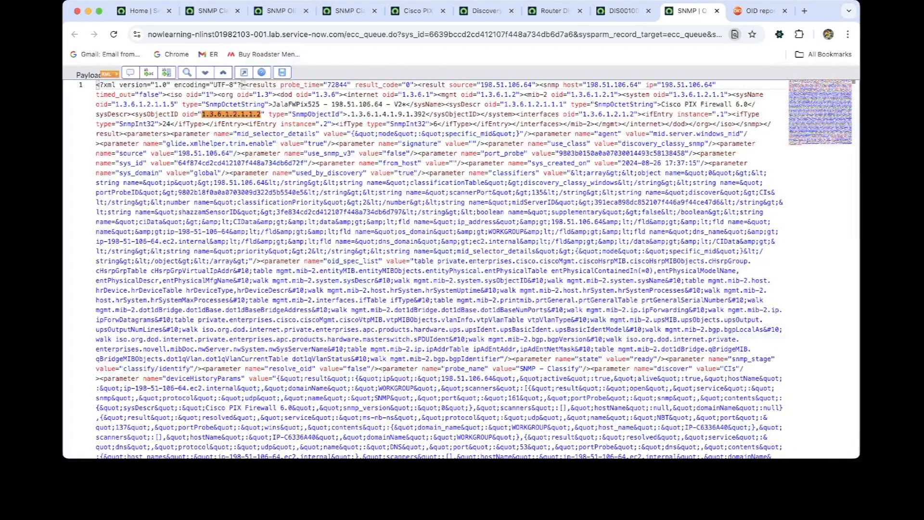
{"action": "key", "text": "Escape"}
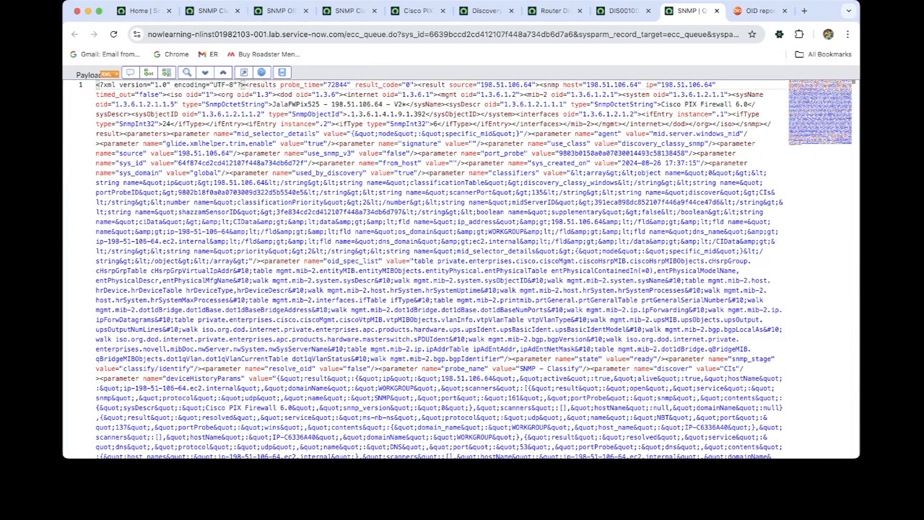
Return to the discovery status of the Cisco PIX Firewall run and review its details and ECC Queue entries
{"action": "key", "text": "ctrl+shift+Tab"}
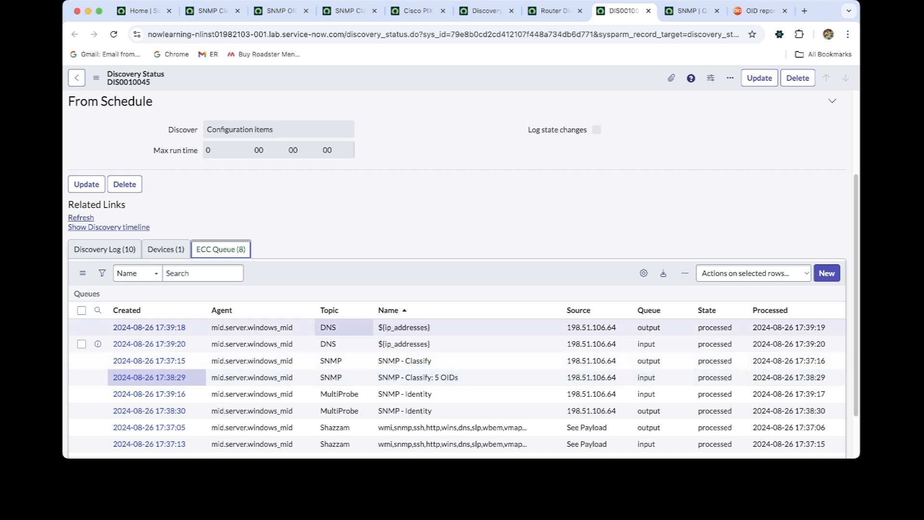
{"action": "key", "text": "super+Tab"}
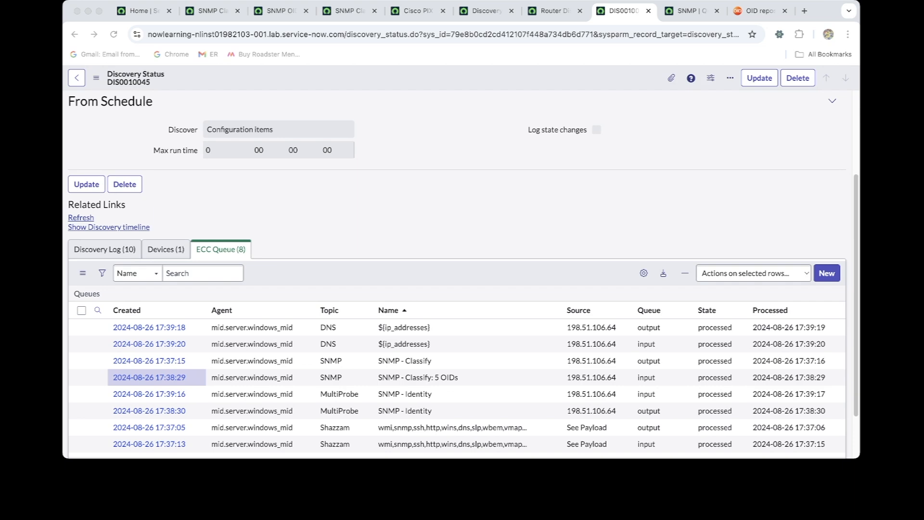
{"action": "key", "text": "super+Tab"}
{"action": "scroll", "coordinate": [457, 270], "scroll_direction": "up", "scroll_amount": 3}
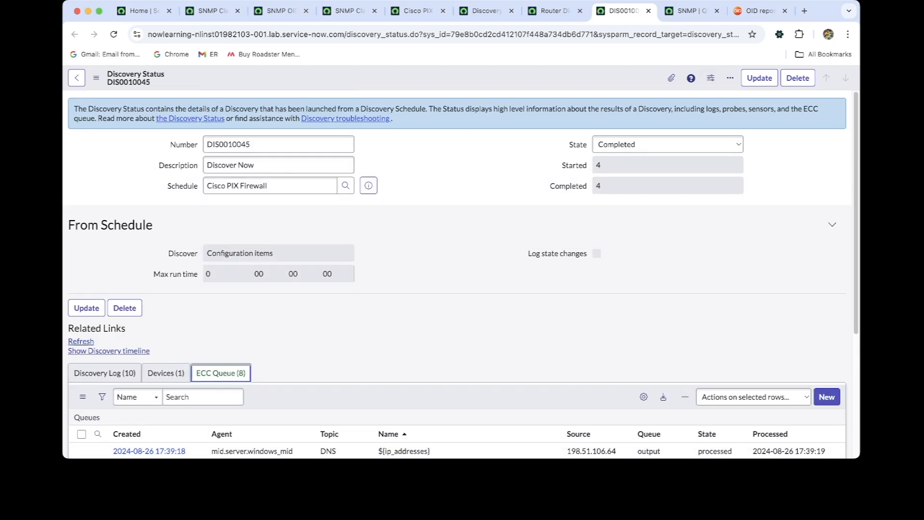
{"action": "scroll", "coordinate": [457, 270], "scroll_direction": "down", "scroll_amount": 4}
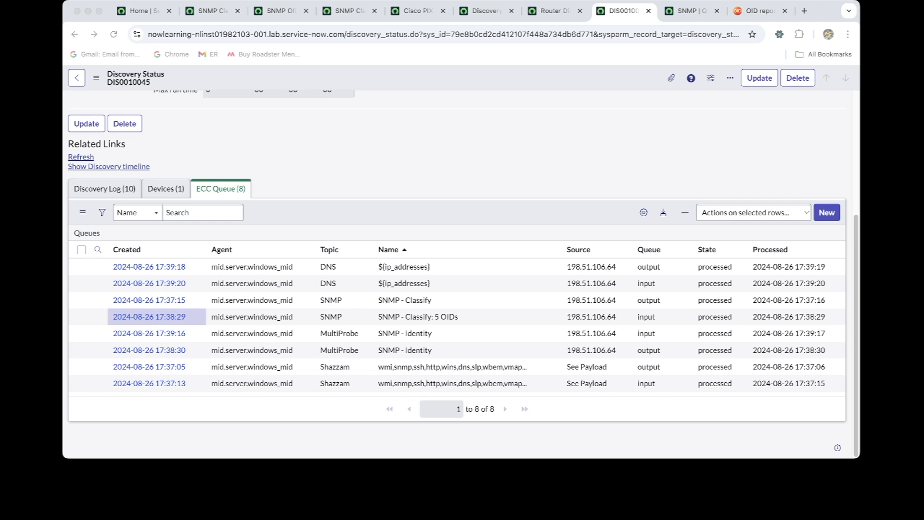
{"action": "key", "text": "super+Tab"}
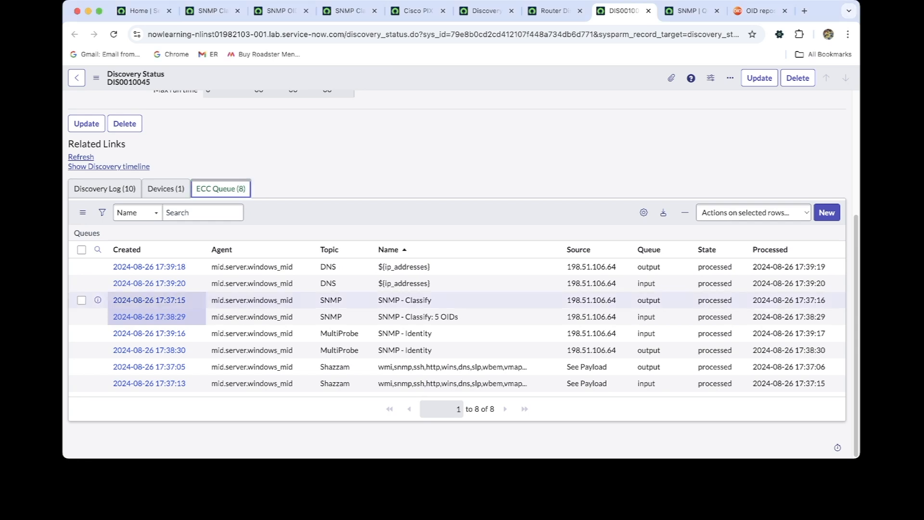
Go back to the full-screen payload of the "SNMP - Classify: 5 OIDs" record and search it for sysObjectID
{"action": "left_click", "coordinate": [149, 317], "text": "super"}
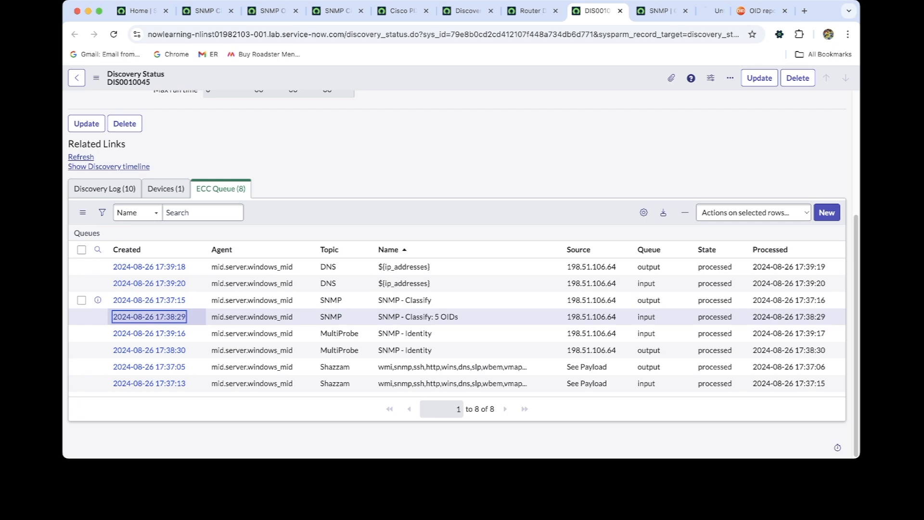
{"action": "left_click", "coordinate": [639, 11]}
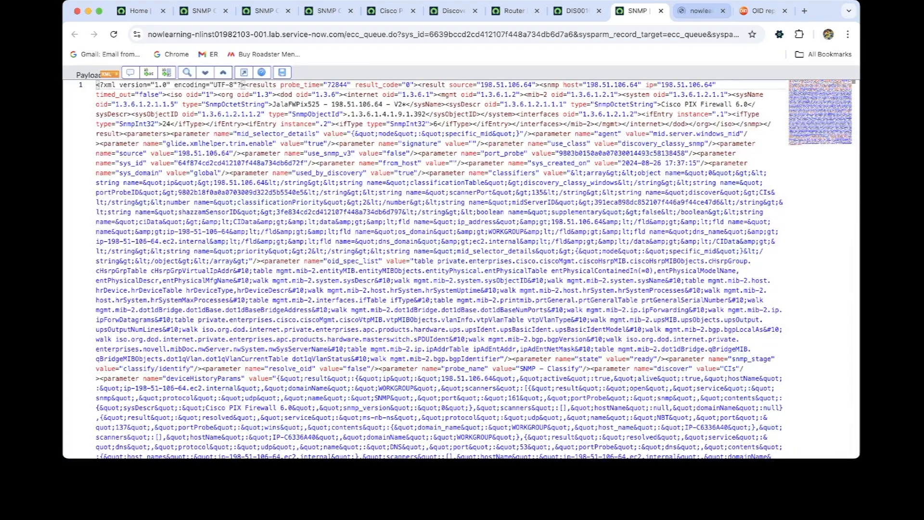
{"action": "key", "text": "super+Tab"}
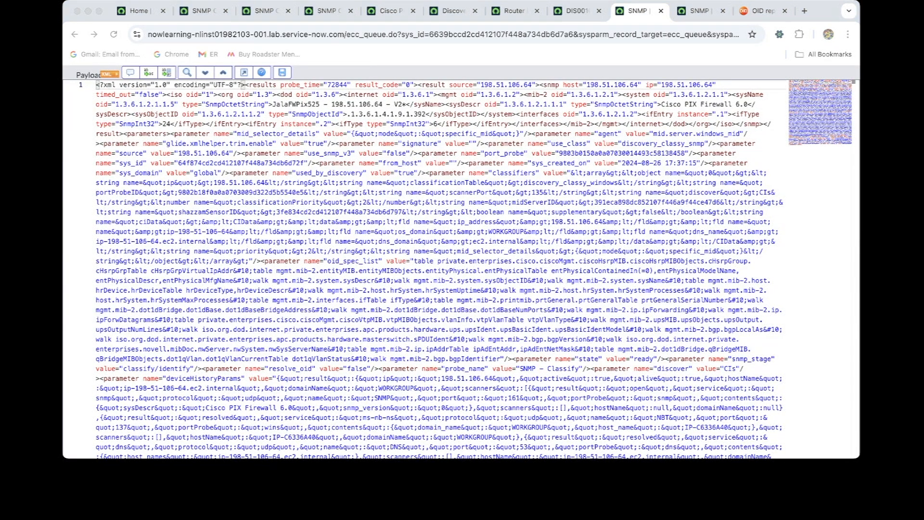
{"action": "key", "text": "super+Tab"}
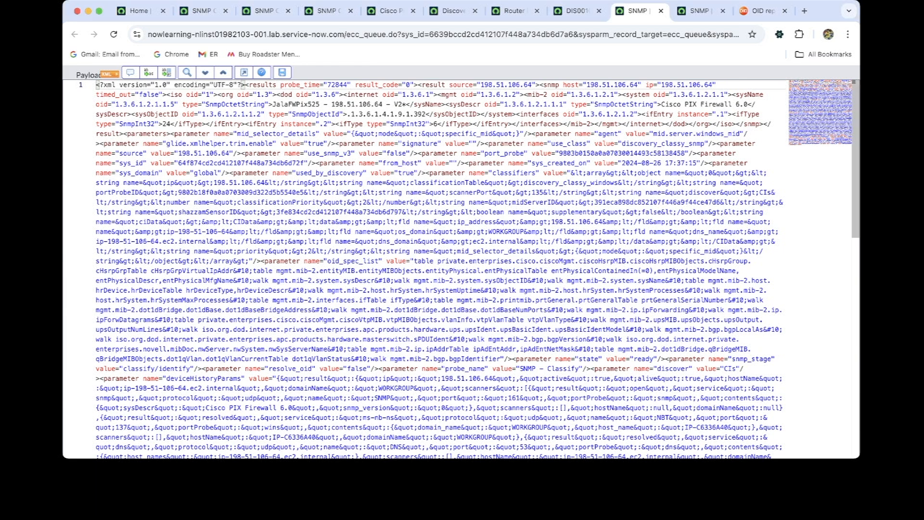
{"action": "key", "text": "super+Tab"}
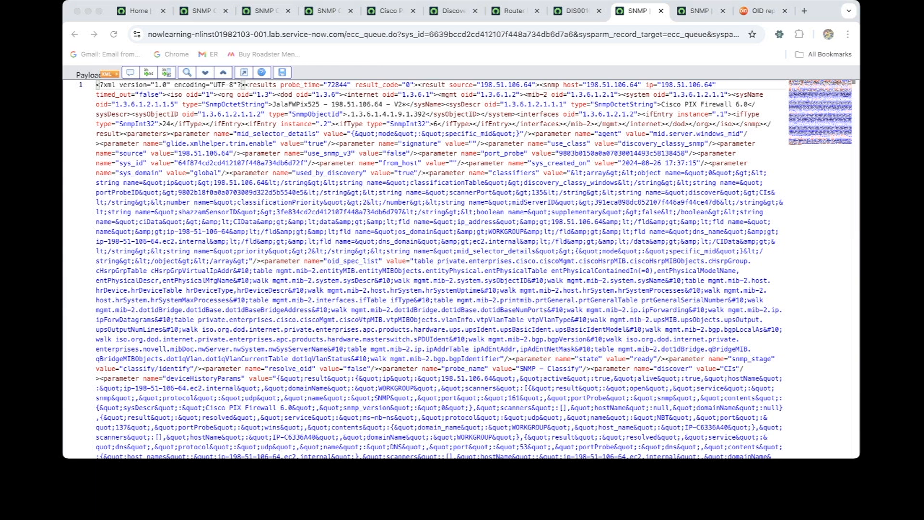
{"action": "key", "text": "super+Tab"}
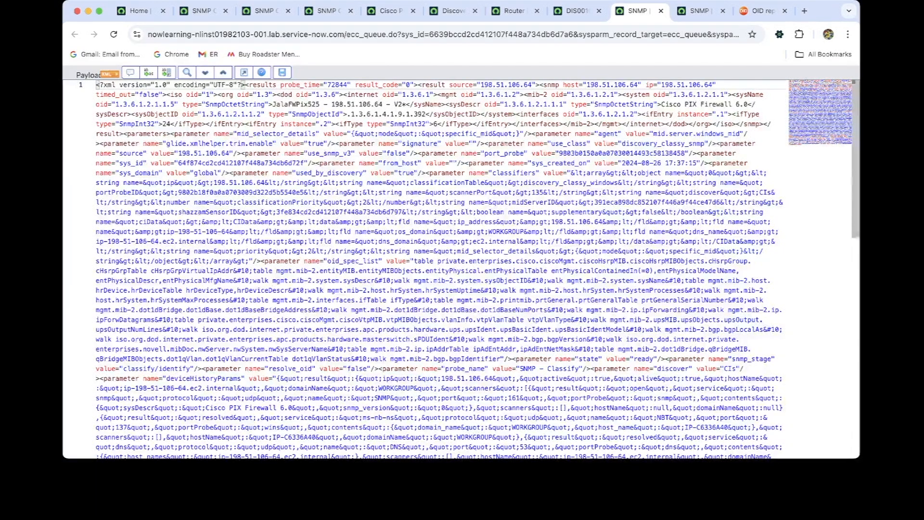
{"action": "key", "text": "super+f"}
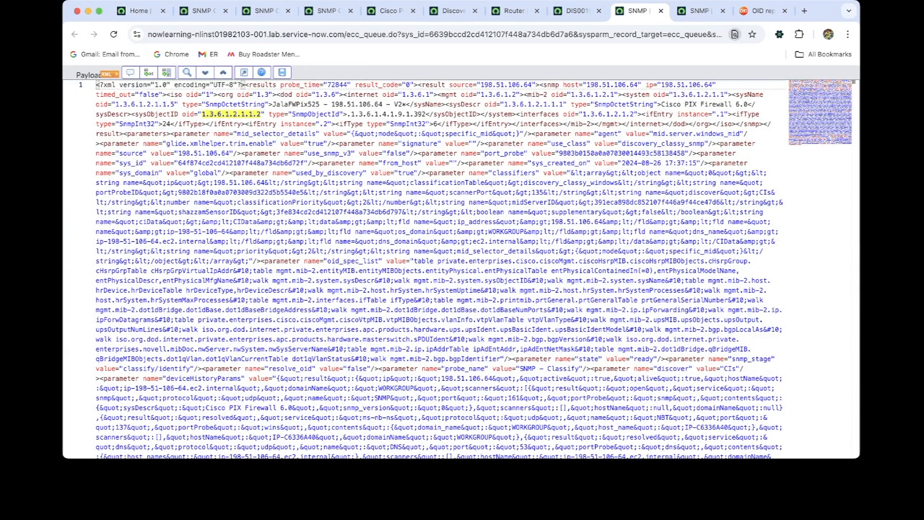
{"action": "type", "text": "sysObjectID"}
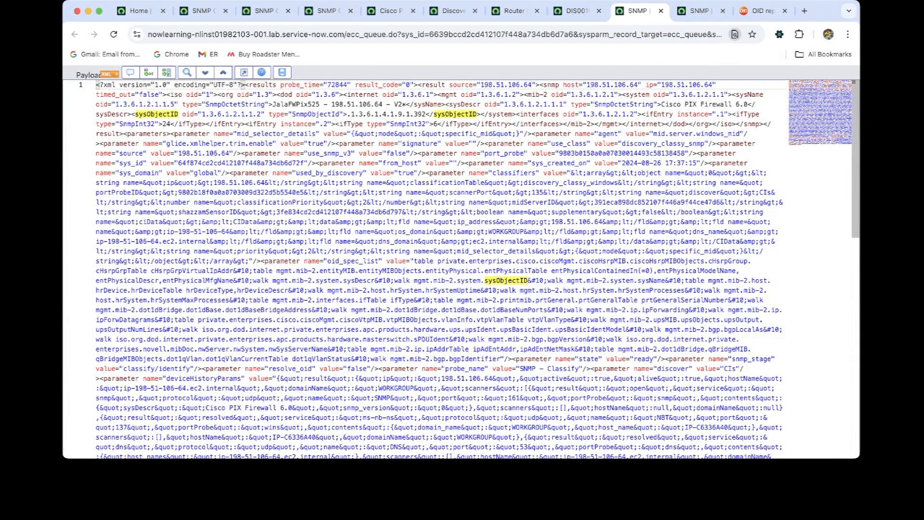
Select the sysObjectID element's value 1.3.6.1.4.1.9.1.392 in the payload and close the search
{"action": "left_click_drag", "start_coordinate": [351, 114], "coordinate": [426, 114]}
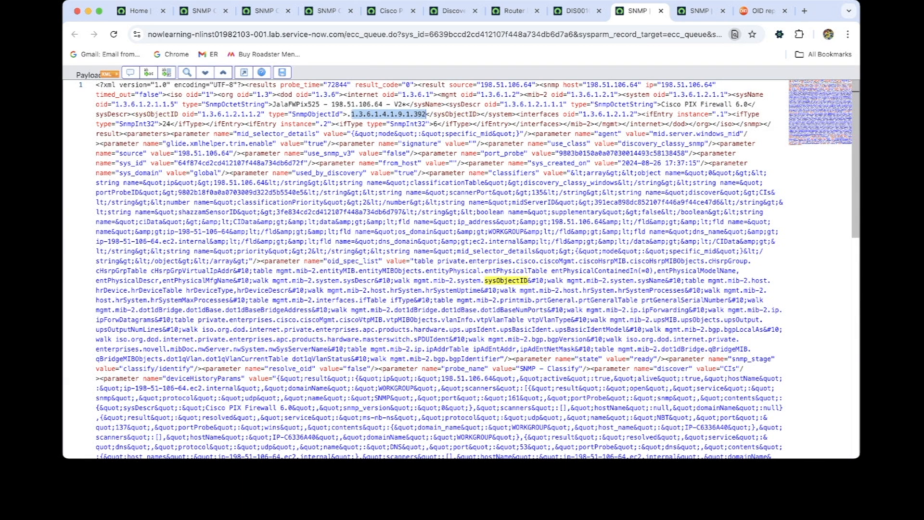
{"action": "key", "text": "super+Tab"}
{"action": "key", "text": "super+Tab"}
{"action": "key", "text": "Escape"}
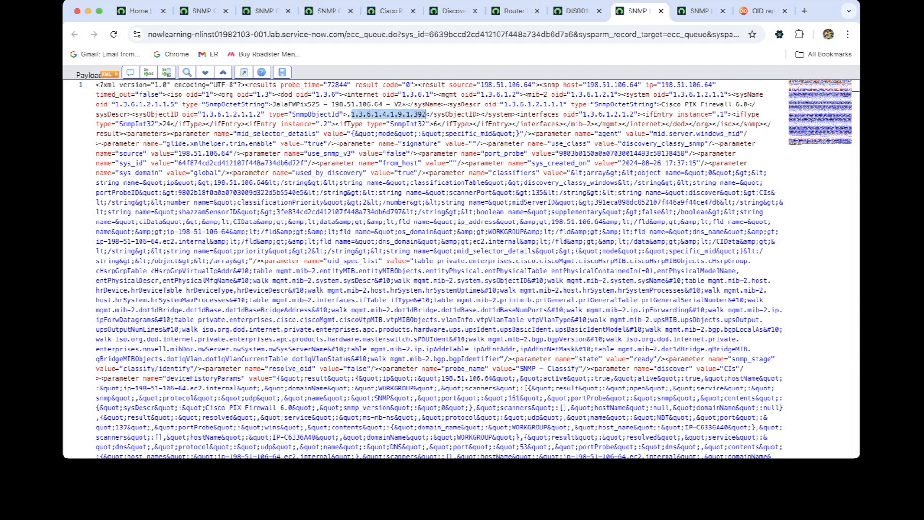
{"action": "key", "text": "super+Tab"}
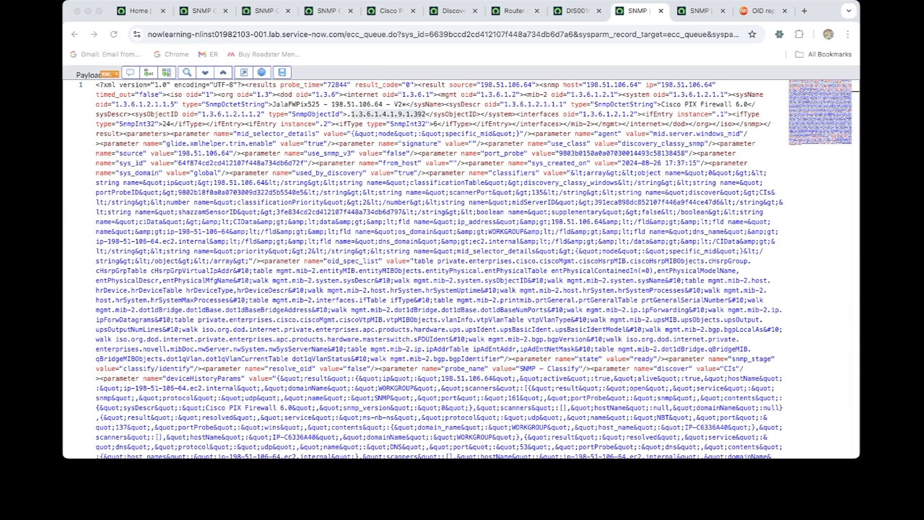
{"action": "key", "text": "super+Tab"}
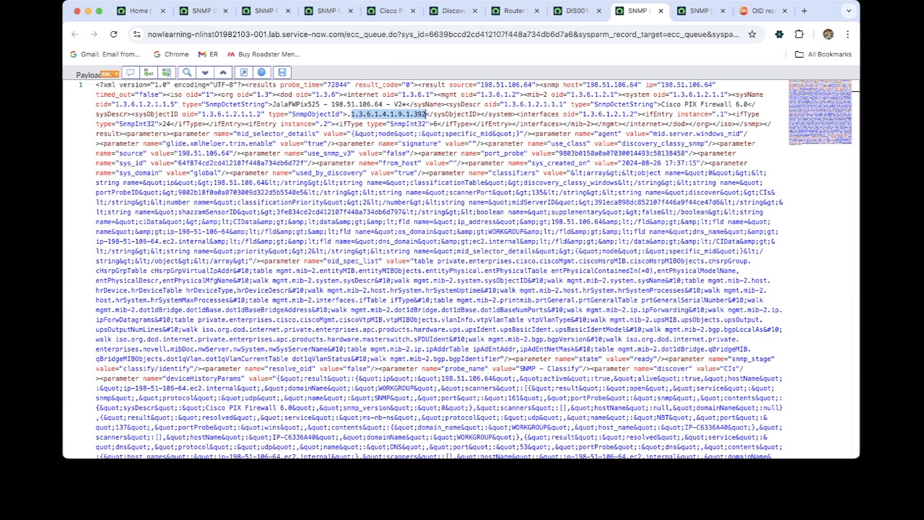
{"action": "key", "text": "super+Tab"}
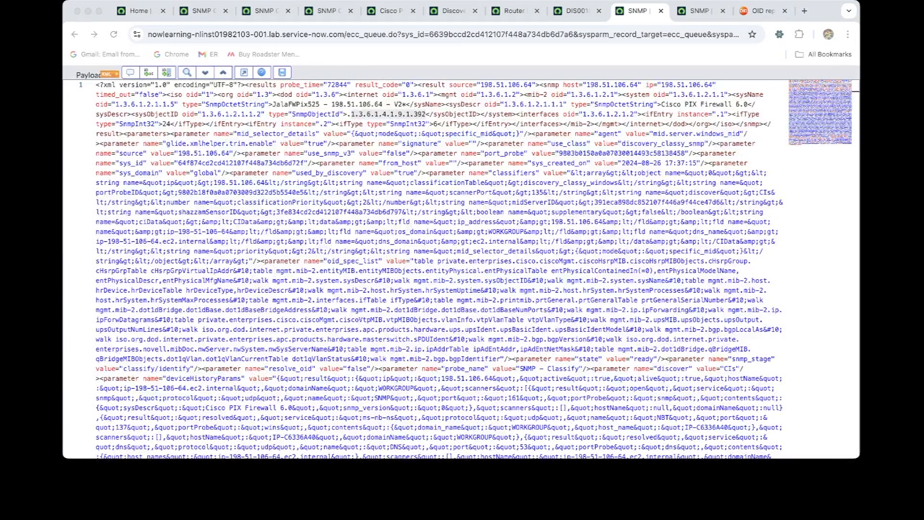
Open the SNMP list under CI Classification from the ServiceNow home page in a separate browser tab
{"action": "left_click", "coordinate": [139, 11]}
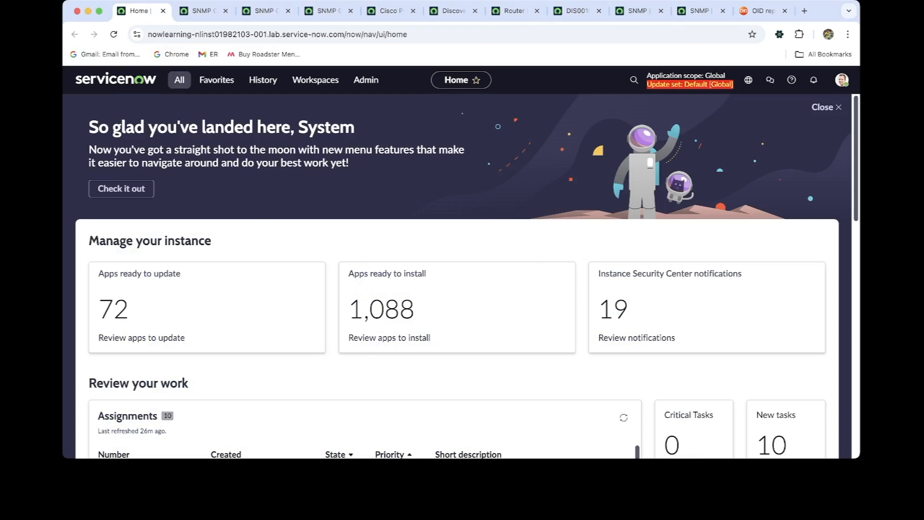
{"action": "left_click", "coordinate": [179, 79]}
{"action": "scroll", "coordinate": [179, 211], "scroll_direction": "up", "scroll_amount": 2}
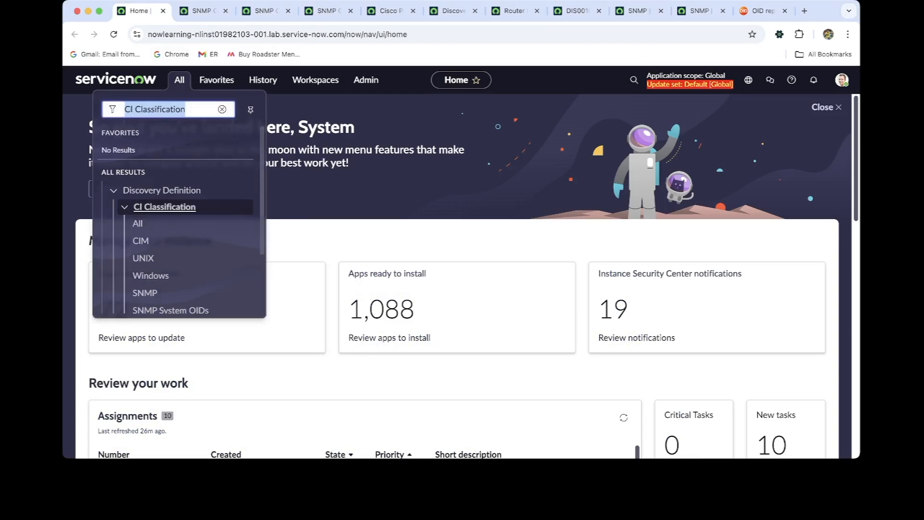
{"action": "scroll", "coordinate": [165, 207], "scroll_direction": "down", "scroll_amount": 1}
{"action": "left_click", "coordinate": [145, 277], "text": "super"}
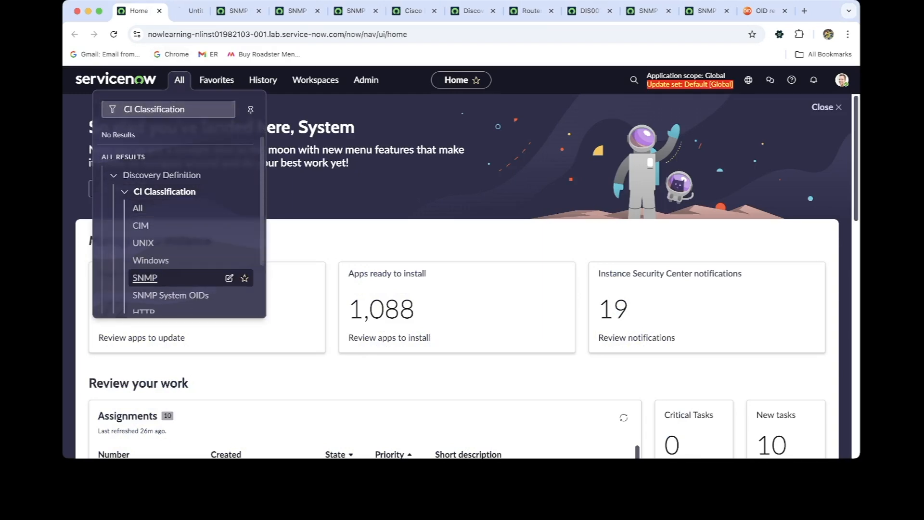
{"action": "left_click", "coordinate": [195, 10]}
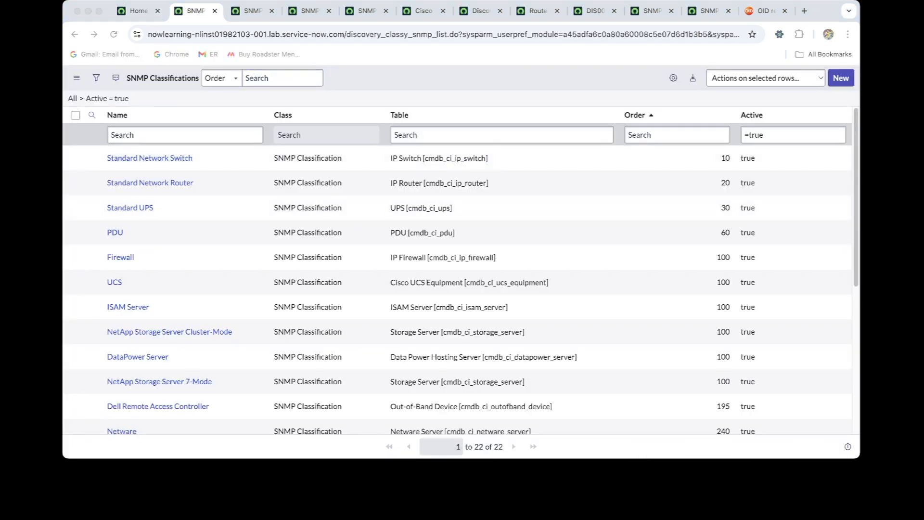
Filter the SNMP Classifications by names containing Cisco, and open a blank form for a new classification record
{"action": "left_click", "coordinate": [282, 78]}
{"action": "left_click", "coordinate": [193, 207]}
{"action": "left_click", "coordinate": [185, 135]}
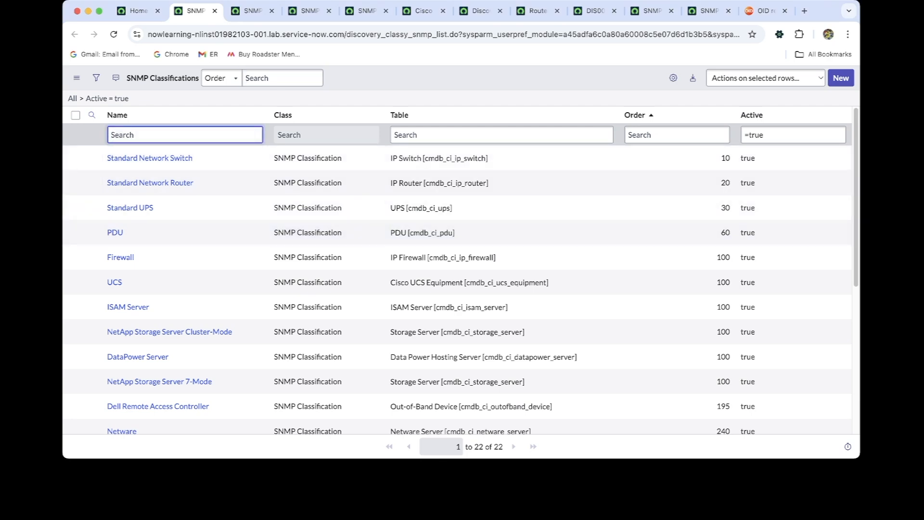
{"action": "type", "text": "*Cisco"}
{"action": "key", "text": "Return"}
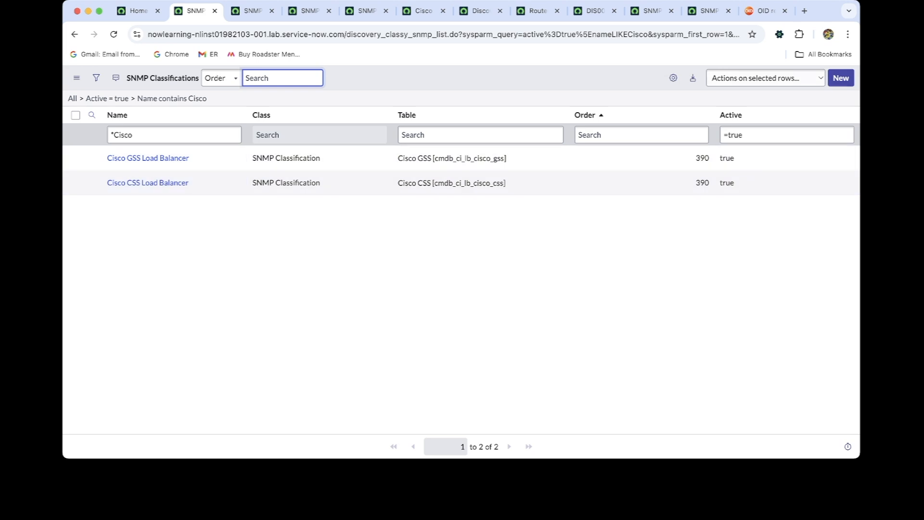
{"action": "left_click", "coordinate": [840, 78]}
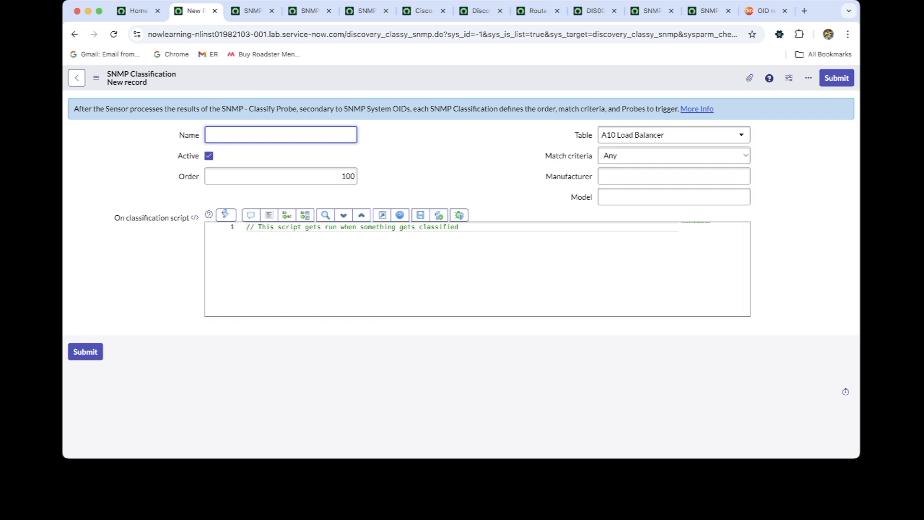
Name the new SNMP classification record Cisco PIX FW
{"action": "type", "text": "Cisco"}
{"action": "type", "text": " Fl"}
{"action": "type", "text": " PIX"}
{"action": "type", "text": " FW"}
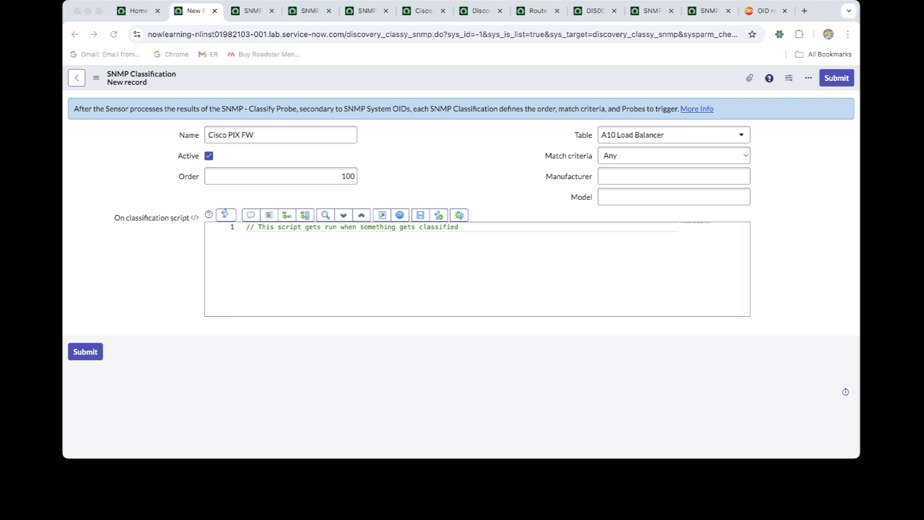
{"action": "left_click", "coordinate": [281, 135]}
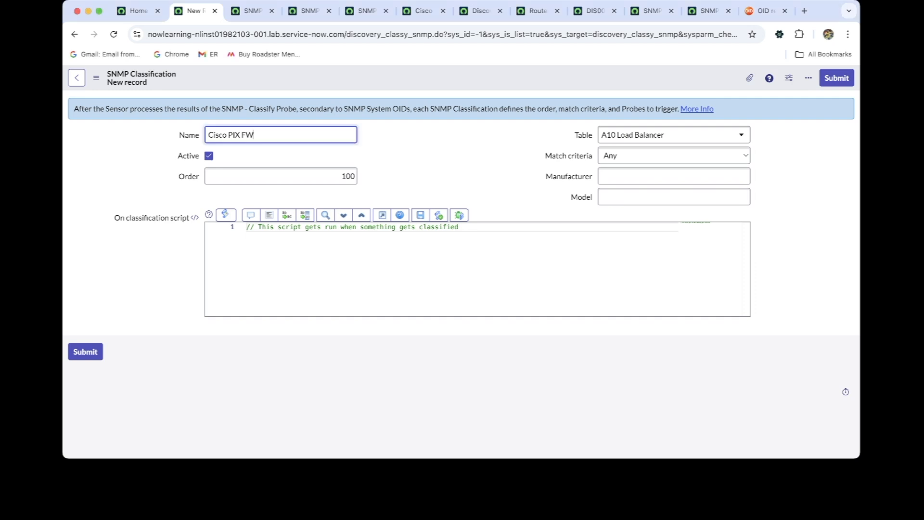
{"action": "left_click", "coordinate": [673, 197]}
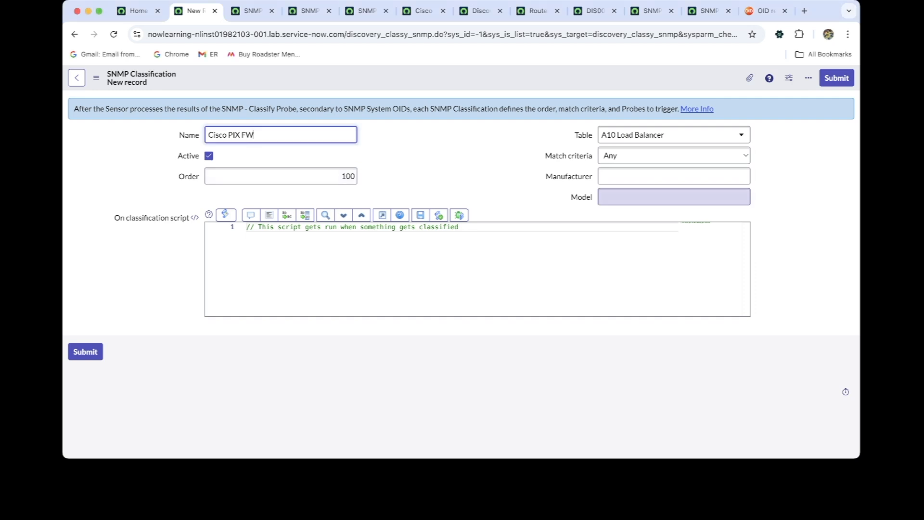
Set the classification's table to Firewall Hardware, filtering the table choices by firewall
{"action": "left_click", "coordinate": [674, 135]}
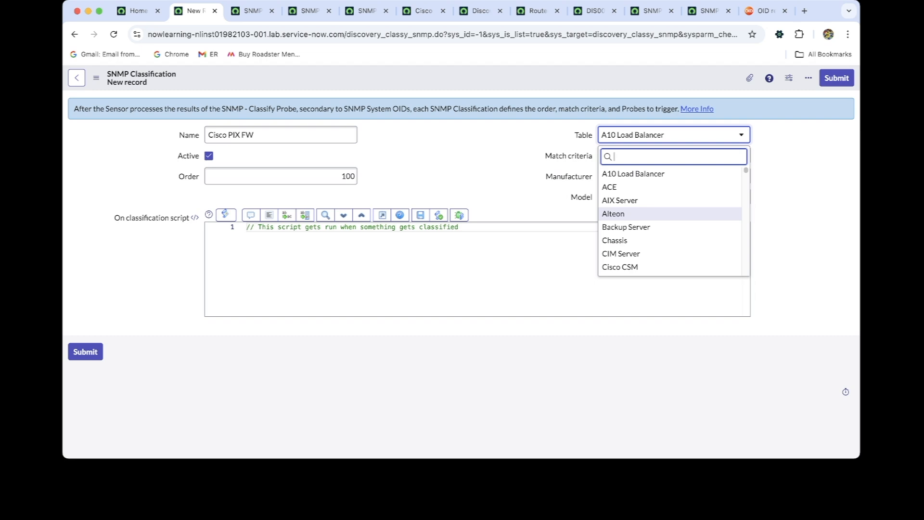
{"action": "type", "text": "firew"}
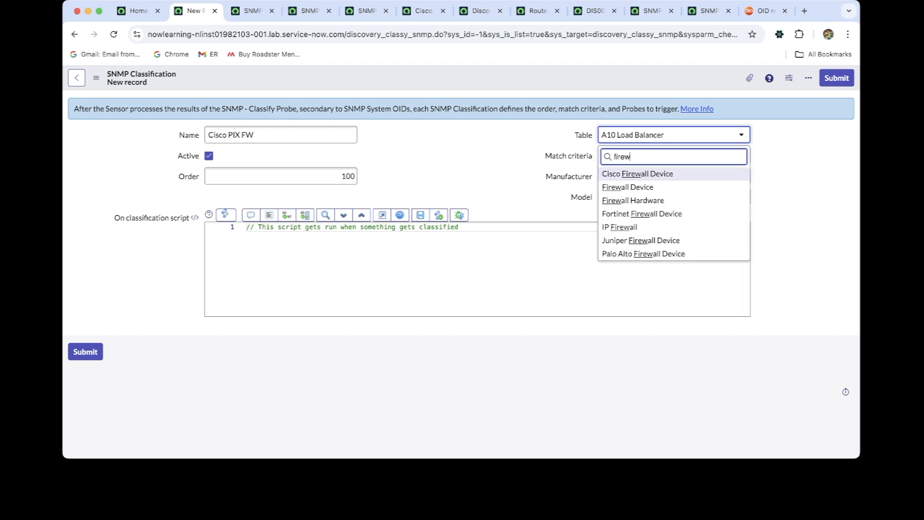
{"action": "type", "text": "all"}
{"action": "key", "text": "Down"}
{"action": "key", "text": "Down"}
{"action": "key", "text": "Down"}
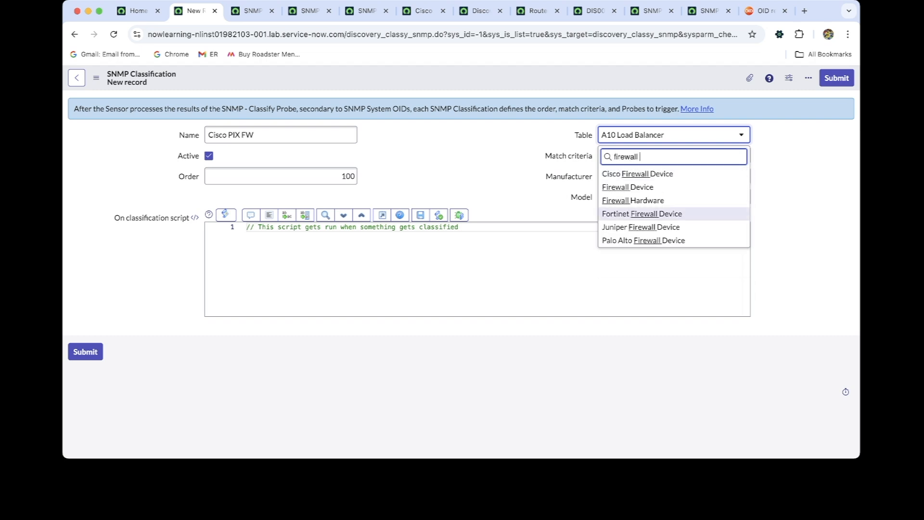
{"action": "key", "text": "Up"}
{"action": "key", "text": "Return"}
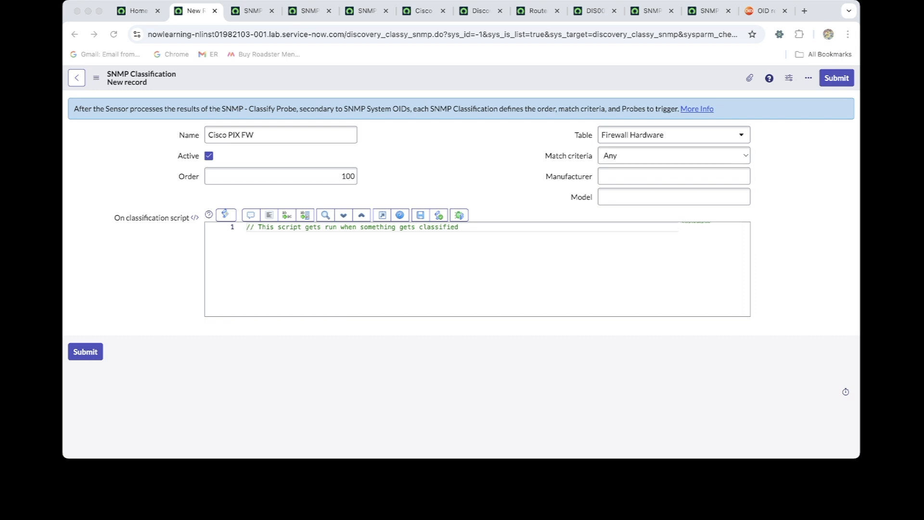
Set the classification's match criteria to All and submit the record
{"action": "left_click", "coordinate": [674, 197]}
{"action": "left_click", "coordinate": [674, 156]}
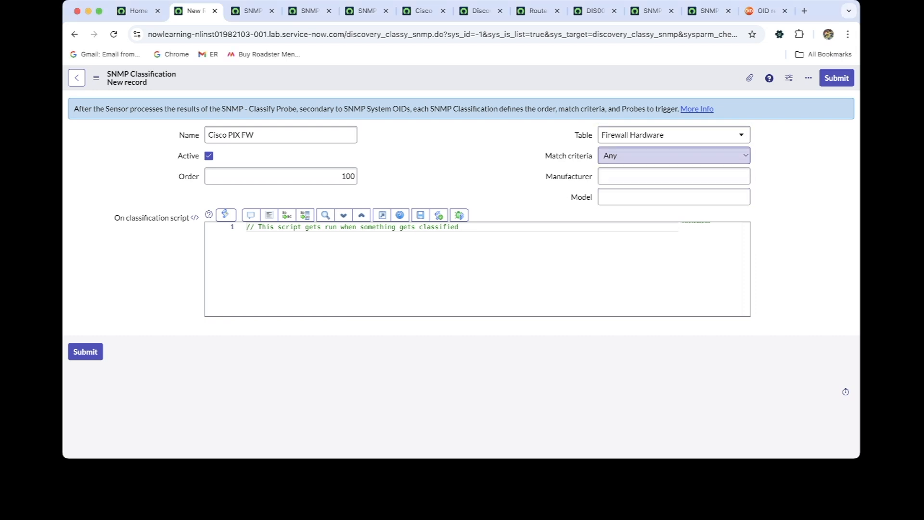
{"action": "left_click", "coordinate": [673, 156]}
{"action": "left_click", "coordinate": [674, 155]}
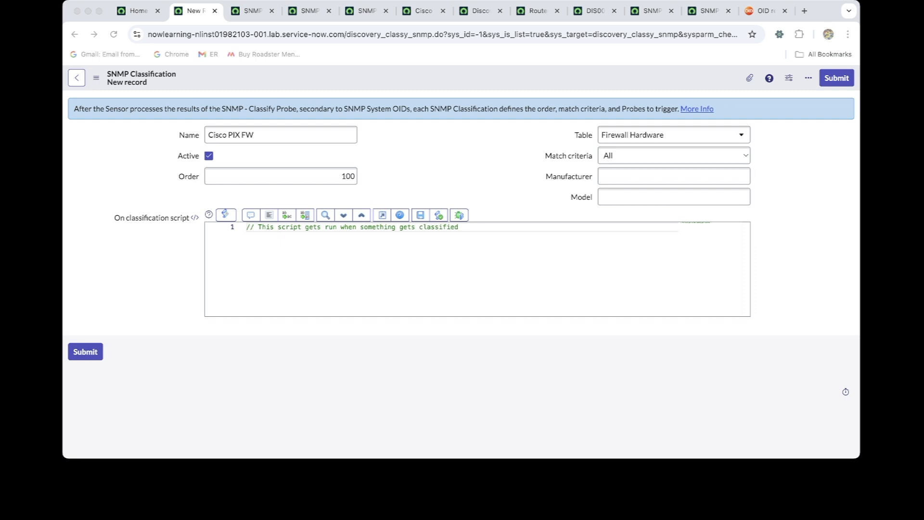
{"action": "left_click", "coordinate": [674, 156]}
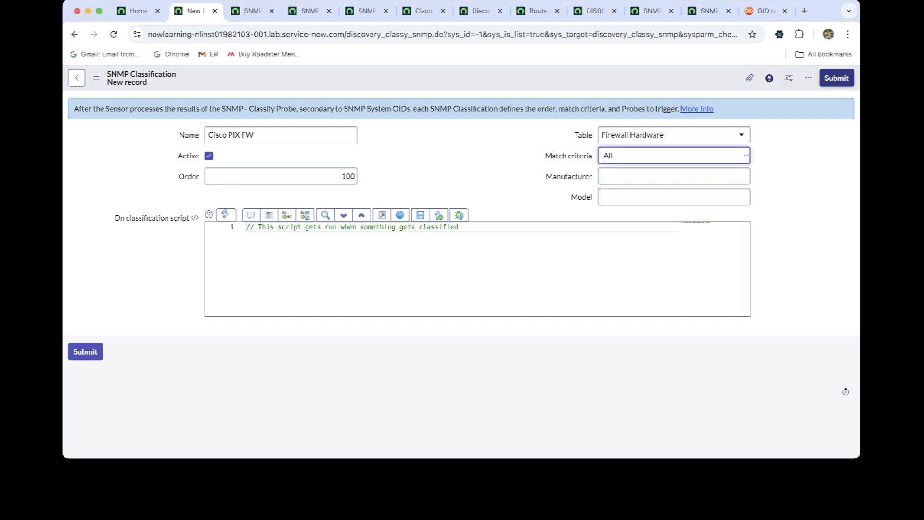
{"action": "left_click", "coordinate": [837, 77]}
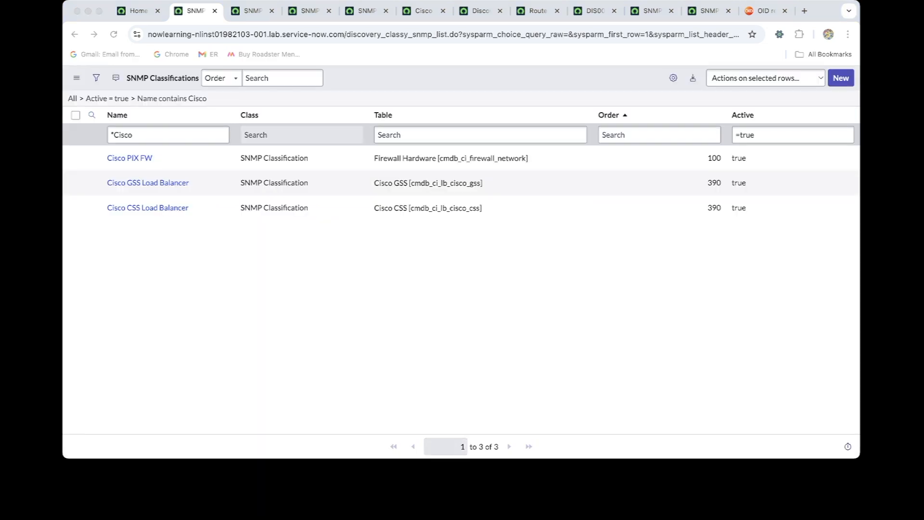
Find SNMP System OIDs from the ServiceNow home page by filtering for snmp sy, and open its list in a separate browser tab
{"action": "left_click", "coordinate": [283, 78]}
{"action": "key", "text": "ctrl+Tab"}
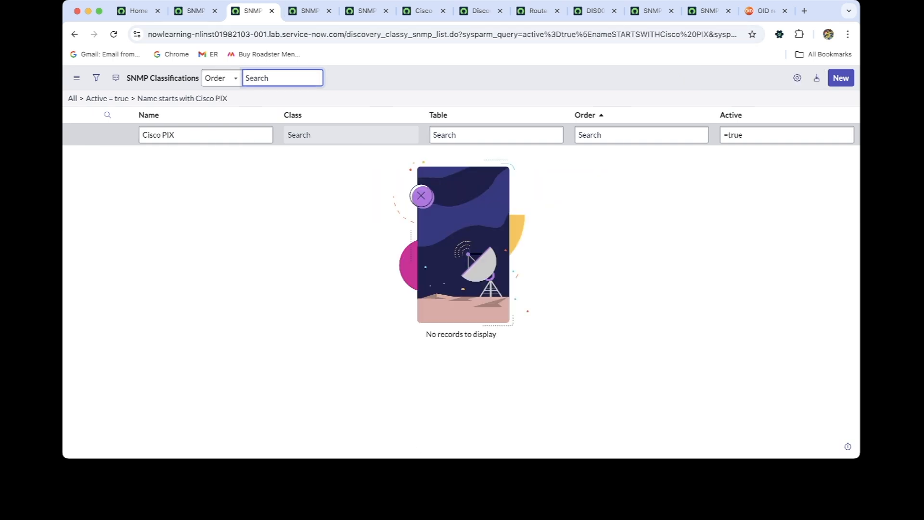
{"action": "key", "text": "ctrl+Tab"}
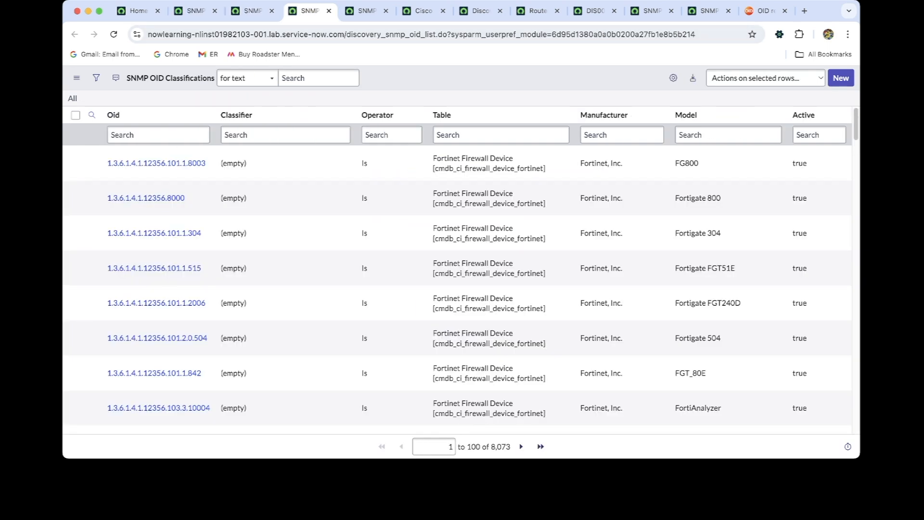
{"action": "key", "text": "super+Tab"}
{"action": "left_click", "coordinate": [138, 11]}
{"action": "left_click", "coordinate": [179, 80]}
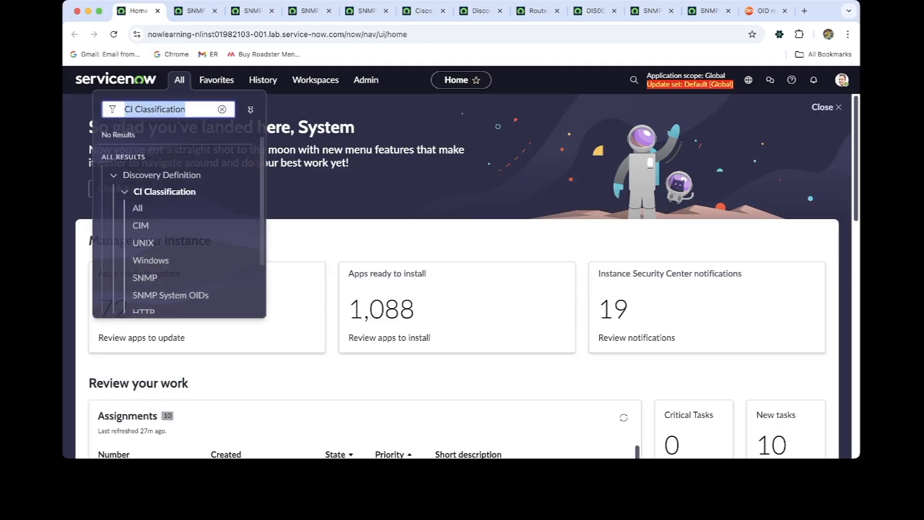
{"action": "type", "text": "snmp sy"}
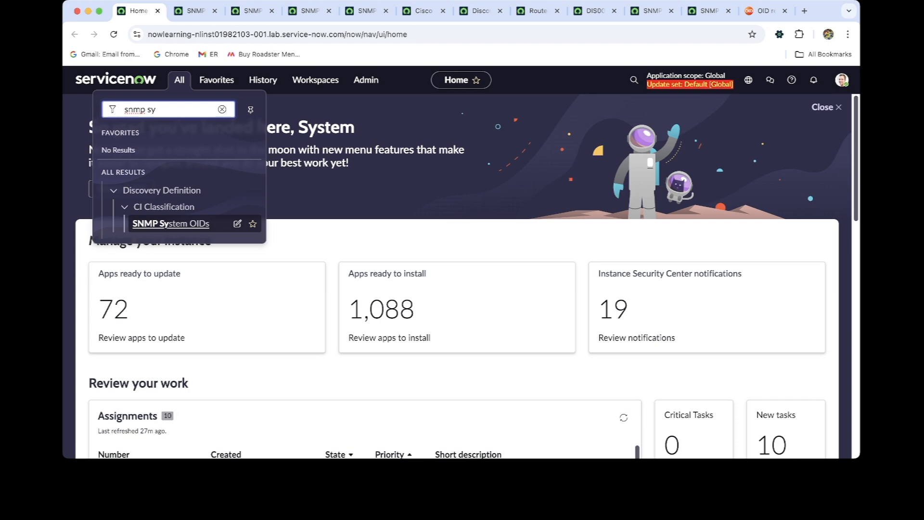
{"action": "left_click", "coordinate": [171, 224], "text": "super"}
{"action": "left_click", "coordinate": [189, 10]}
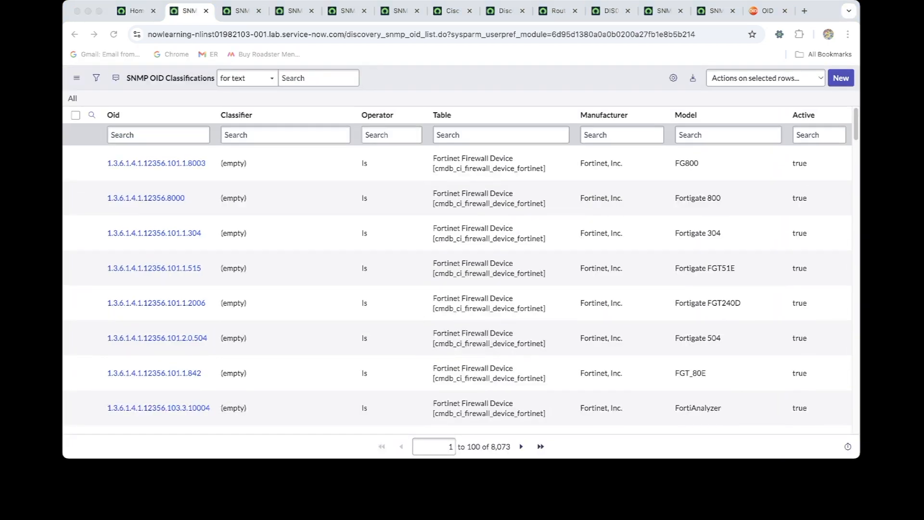
Create a new SNMP OID Classification record and paste 1.3.6.1.4.1.9.1.392 as its OID
{"action": "left_click", "coordinate": [501, 268]}
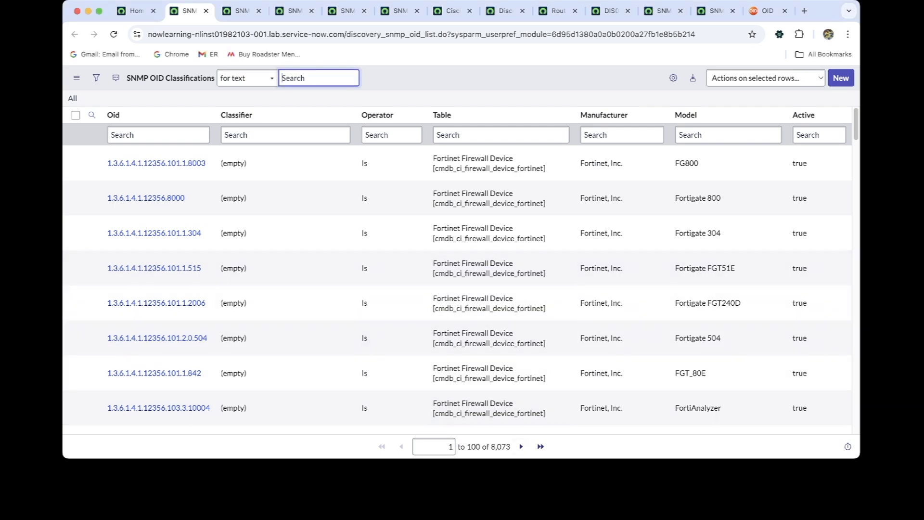
{"action": "key", "text": "super+Tab"}
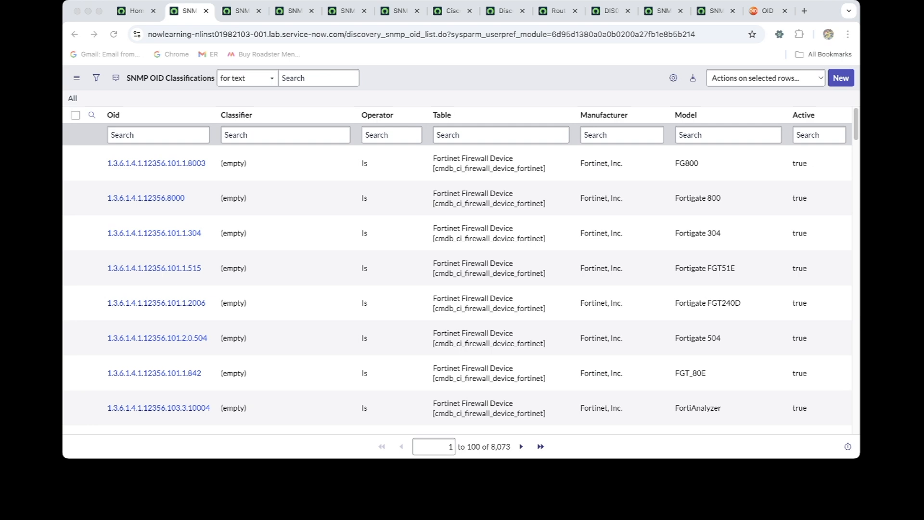
{"action": "left_click", "coordinate": [501, 198]}
{"action": "left_click", "coordinate": [840, 78]}
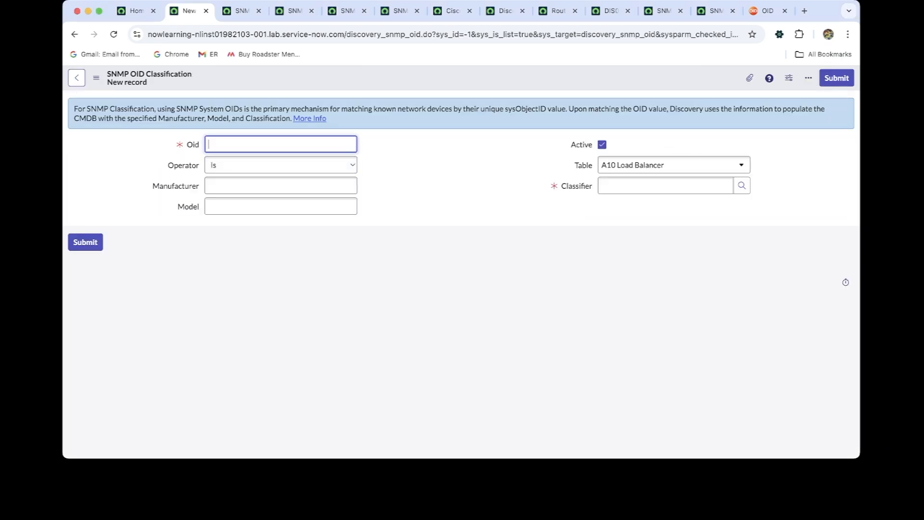
{"action": "type", "text": "1.3.6.1.4.1.9.1.392"}
{"action": "key", "text": "super+Tab"}
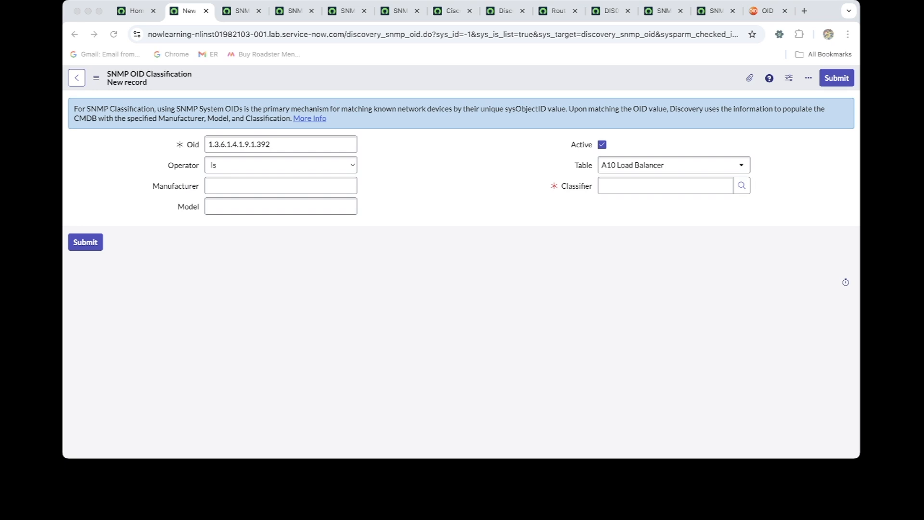
Set the OID classification's manufacturer to Cisco, leaving the operator as is
{"action": "left_click", "coordinate": [666, 186]}
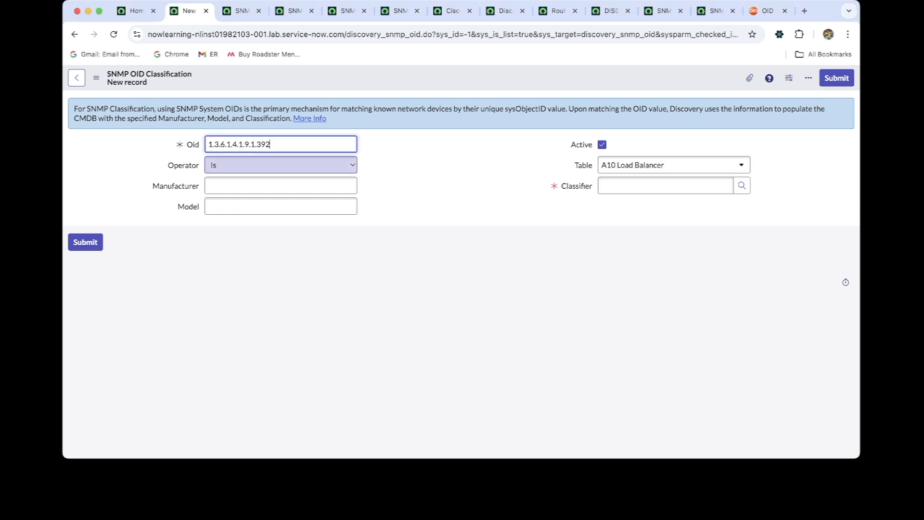
{"action": "left_click", "coordinate": [281, 165]}
{"action": "key", "text": "super+Tab"}
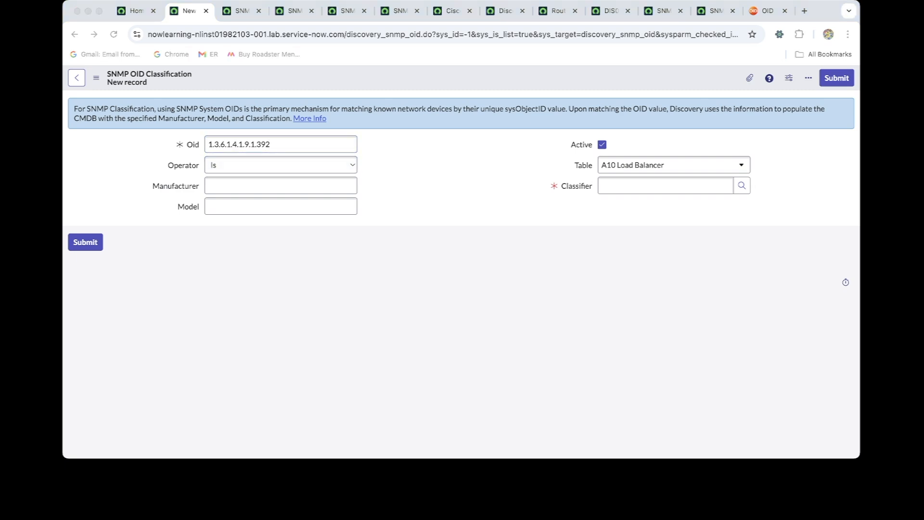
{"action": "key", "text": "super+Tab"}
{"action": "left_click", "coordinate": [281, 186]}
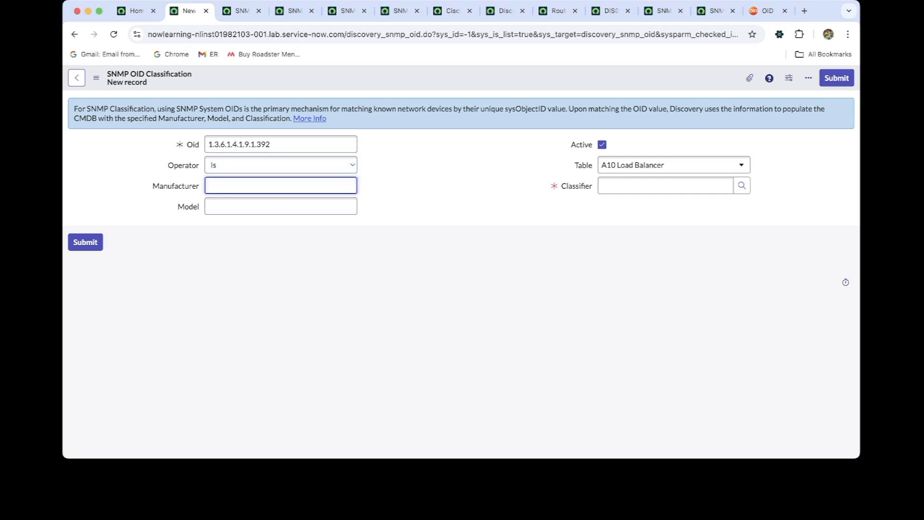
{"action": "type", "text": "Cisco"}
{"action": "key", "text": "super+Tab"}
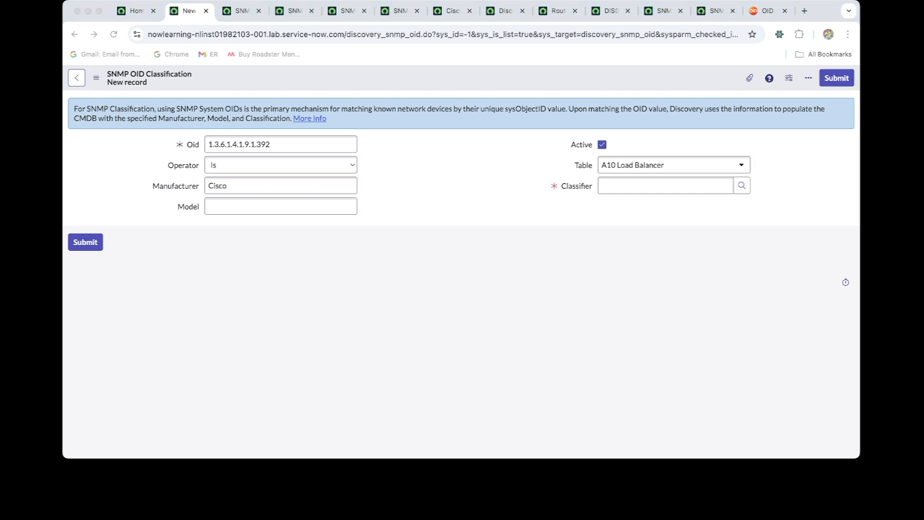
{"action": "key", "text": "super+Tab"}
{"action": "key", "text": "super+Tab"}
{"action": "key", "text": "super+Tab"}
Enter PIX 525 Firewall as the OID classification's model
{"action": "key", "text": "Tab"}
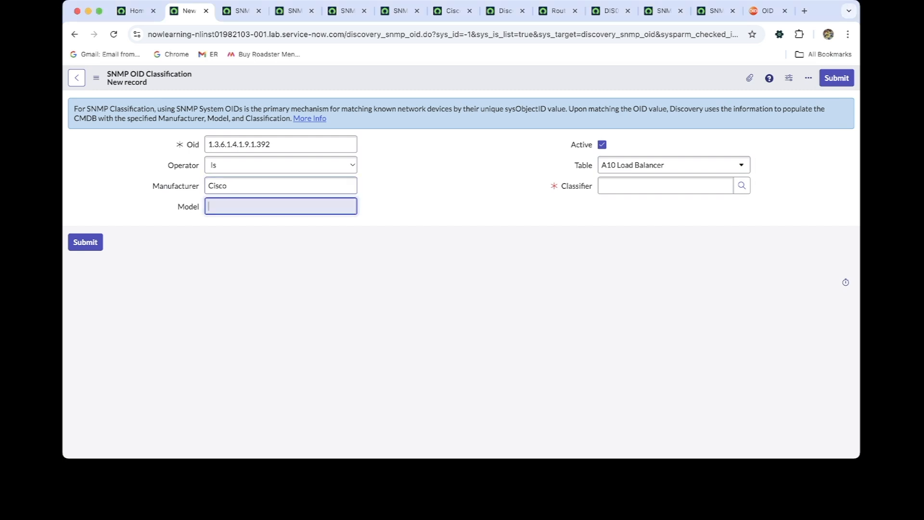
{"action": "type", "text": "PIX"}
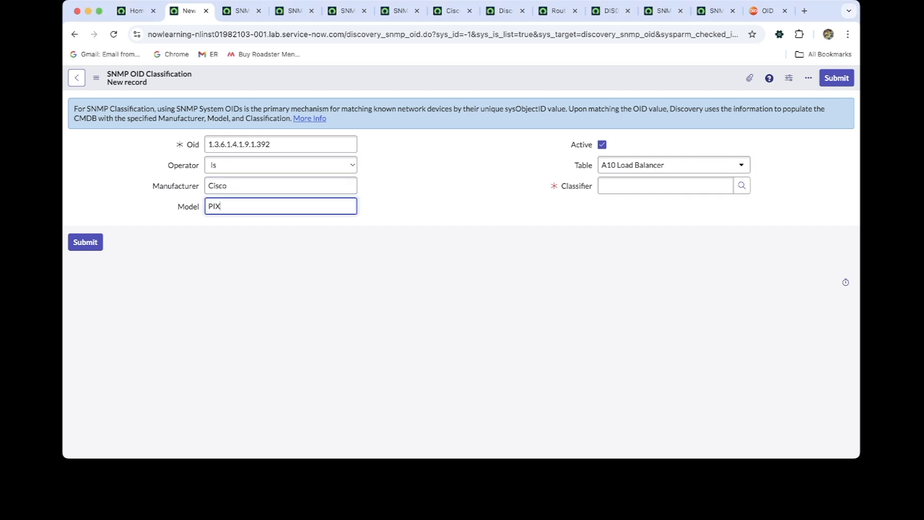
{"action": "key", "text": "super+Tab"}
{"action": "key", "text": "super+Tab"}
{"action": "type", "text": "525"}
{"action": "key", "text": "super+Tab"}
{"action": "key", "text": "super+Tab"}
{"action": "key", "text": "super+Tab"}
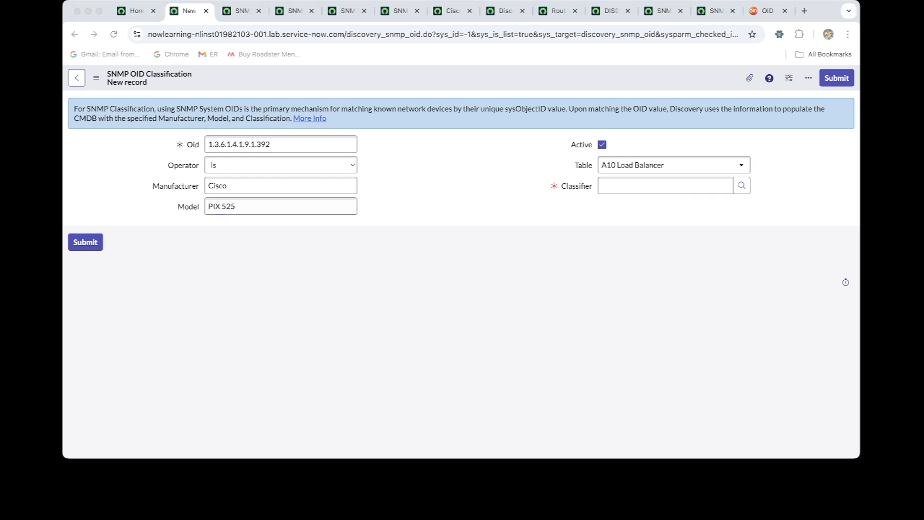
{"action": "key", "text": "super+Tab"}
{"action": "type", "text": "F"}
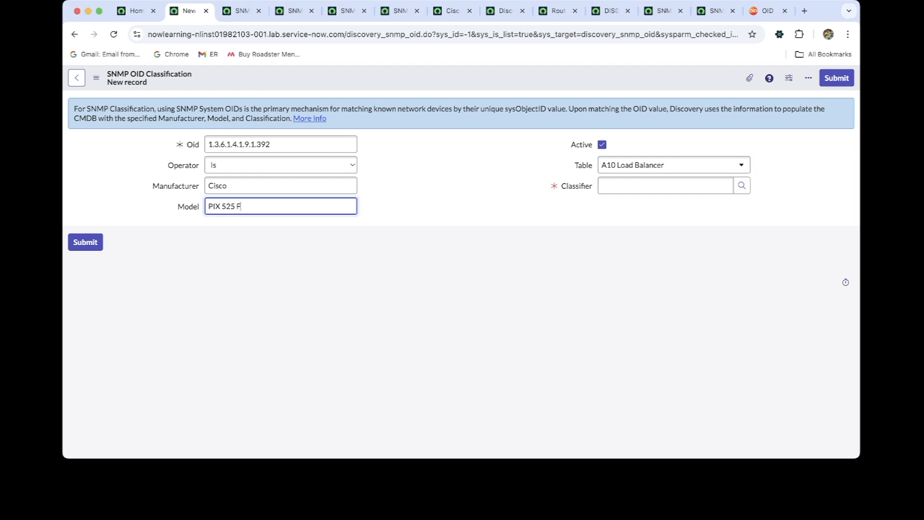
{"action": "type", "text": "irewall"}
{"action": "key", "text": "super+Tab"}
{"action": "key", "text": "Return"}
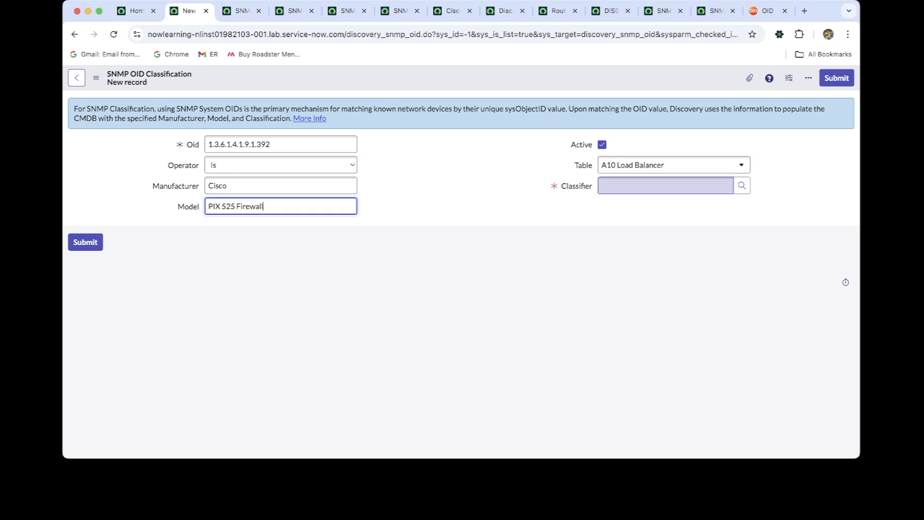
{"action": "key", "text": "super+Tab"}
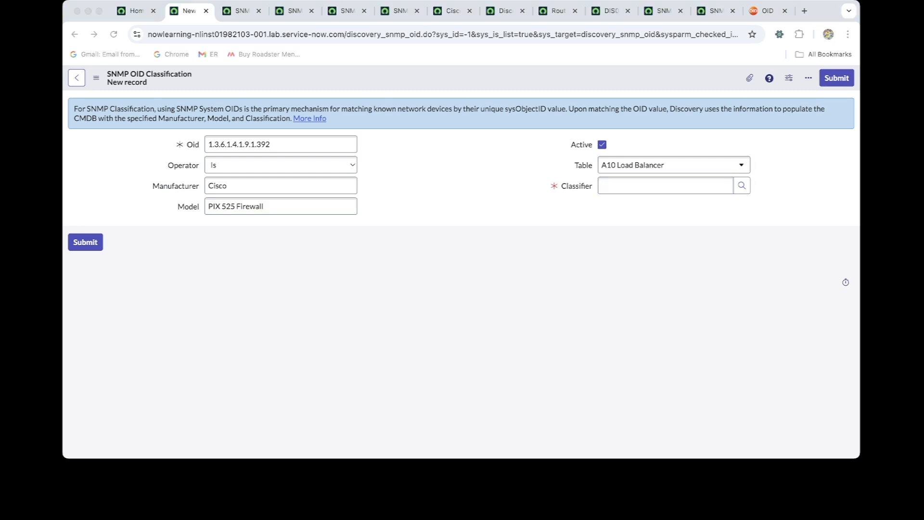
Look up Cisco PIX FW as the OID record's classifier and submit the record
{"action": "left_click", "coordinate": [742, 186]}
{"action": "left_click", "coordinate": [741, 186]}
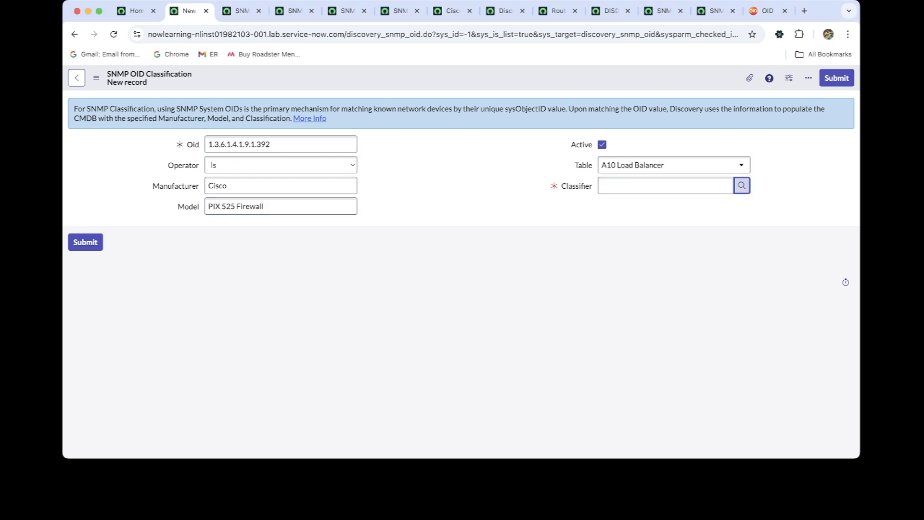
{"action": "key", "text": "super+Tab"}
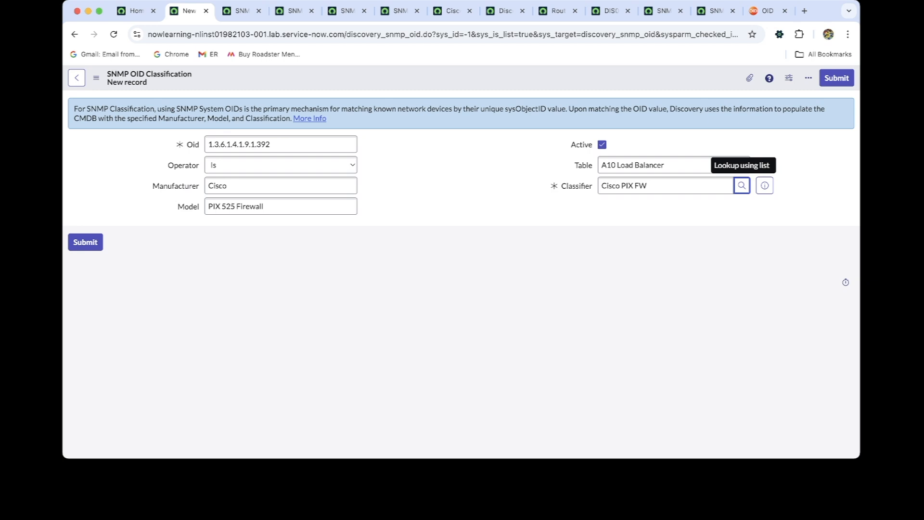
{"action": "key", "text": "super+Tab"}
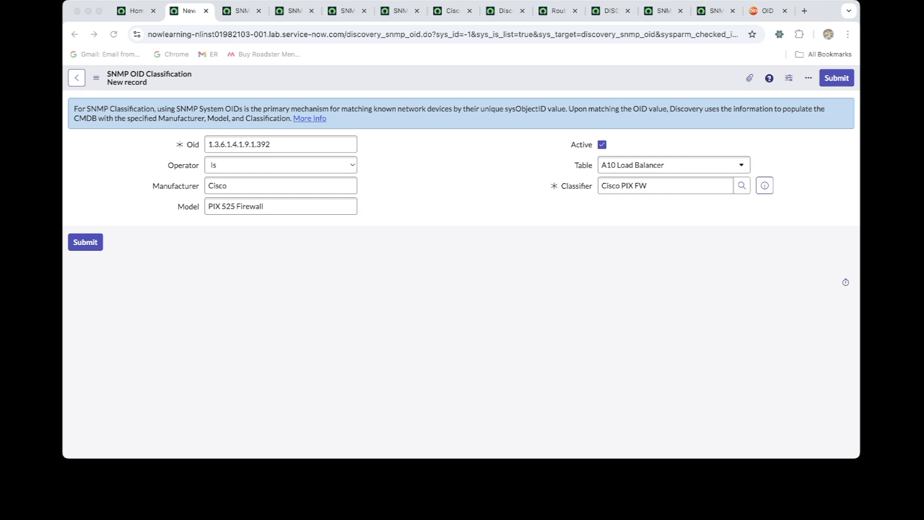
{"action": "key", "text": "super+Tab"}
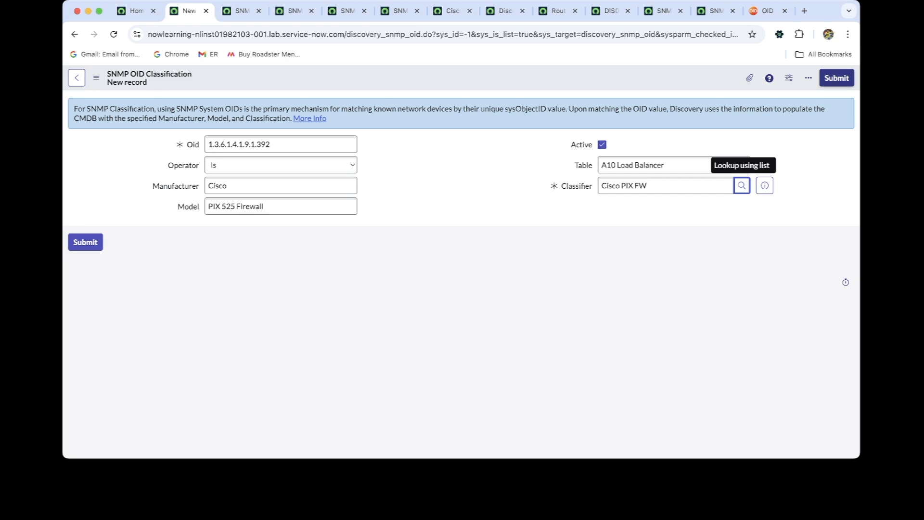
{"action": "left_click", "coordinate": [836, 78]}
{"action": "key", "text": "super+Tab"}
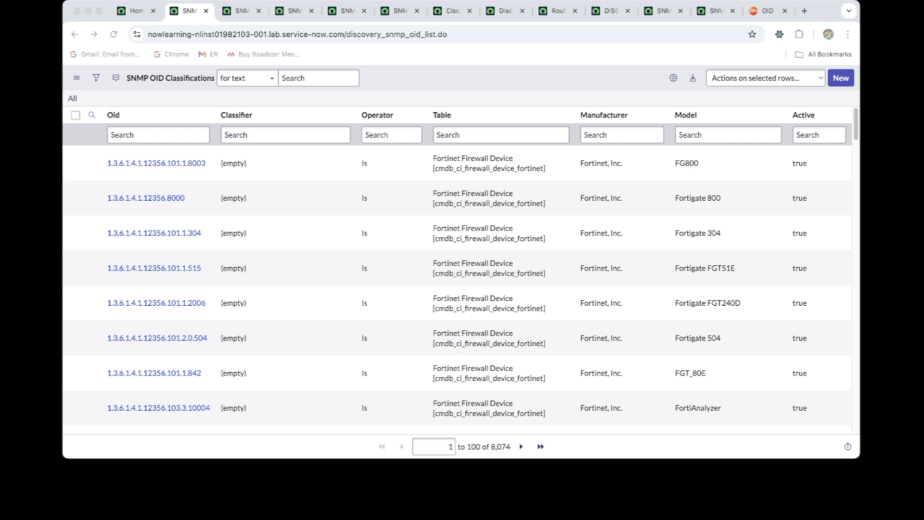
View the discovered device listed under discovery status DIS0010045
{"action": "left_click", "coordinate": [154, 268]}
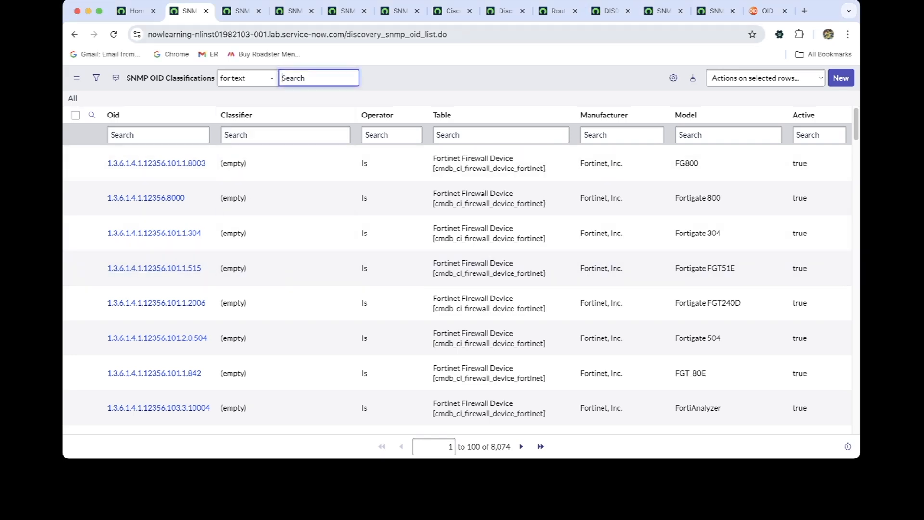
{"action": "left_click", "coordinate": [611, 11]}
{"action": "left_click", "coordinate": [166, 188]}
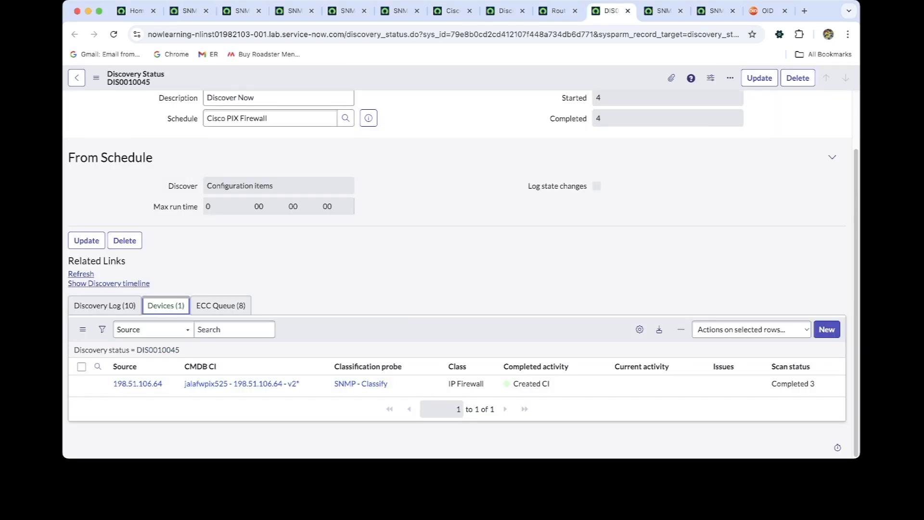
{"action": "key", "text": "super+Tab"}
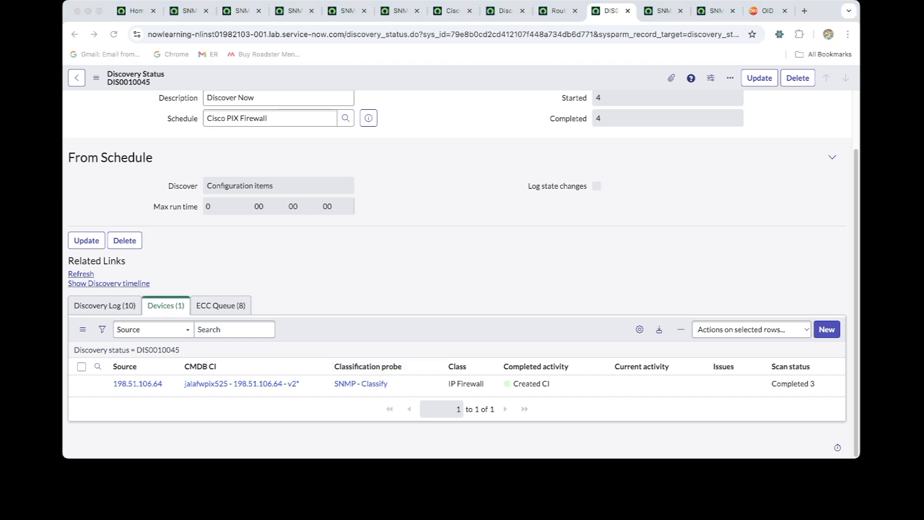
{"action": "key", "text": "super+Tab"}
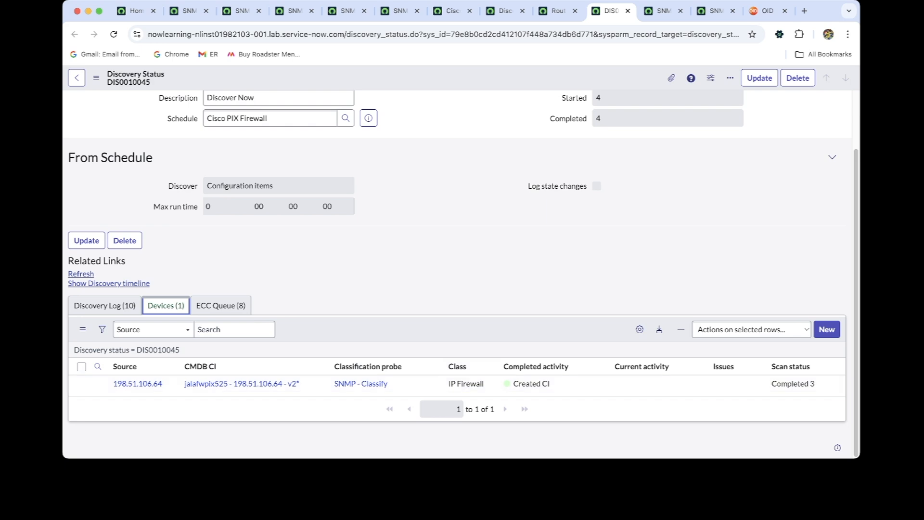
{"action": "key", "text": "super+Tab"}
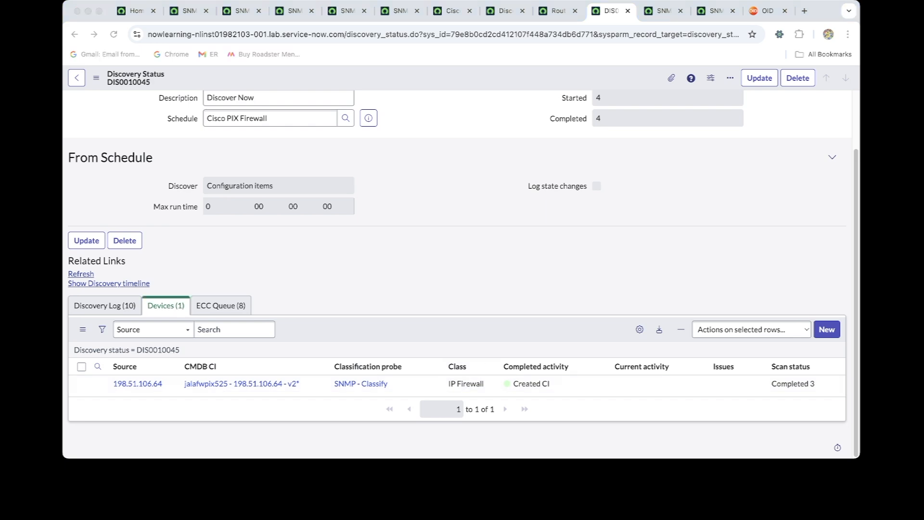
{"action": "key", "text": "super+Tab"}
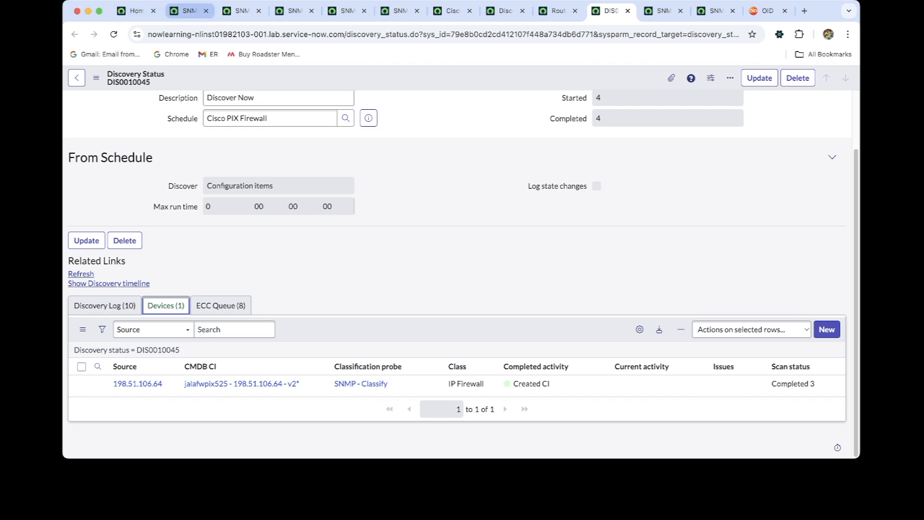
Open the Cisco PIX Firewall discovery schedule referenced by discovery status DIS0010045
{"action": "scroll", "coordinate": [457, 270], "scroll_direction": "up", "scroll_amount": 3}
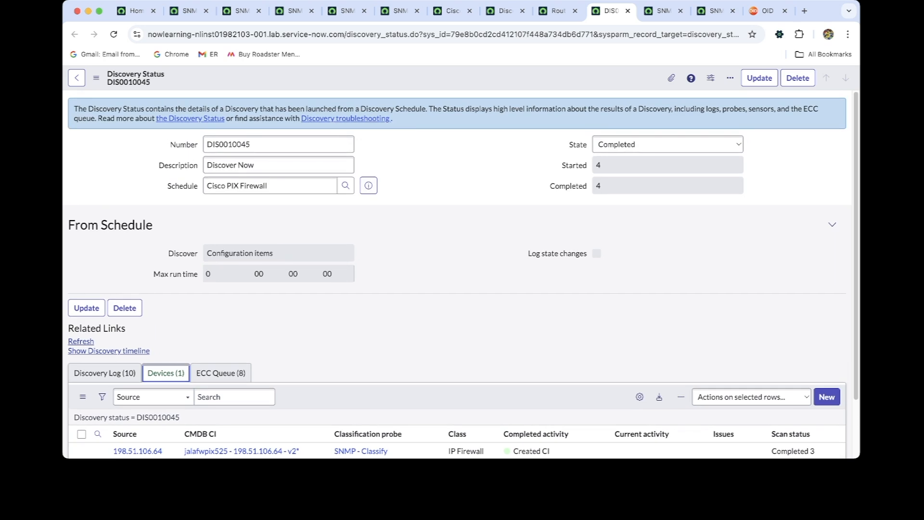
{"action": "left_click", "coordinate": [368, 185]}
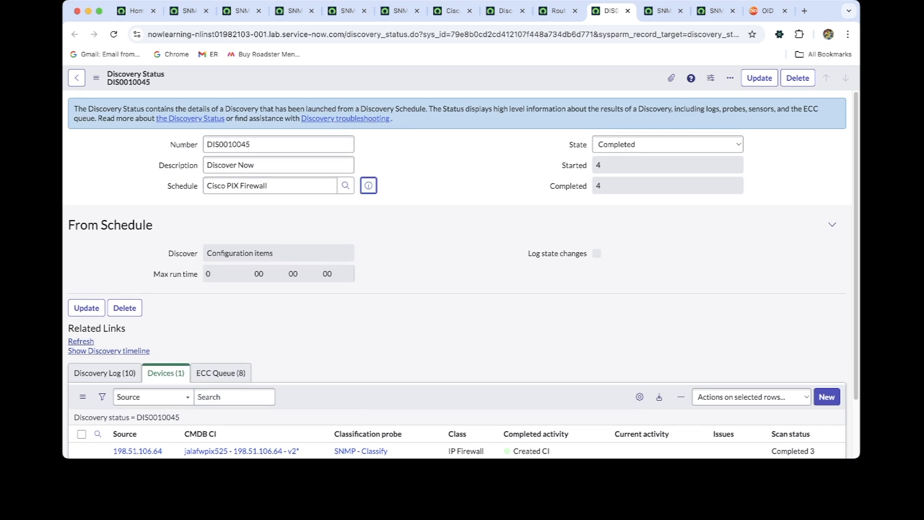
{"action": "left_click", "coordinate": [515, 212]}
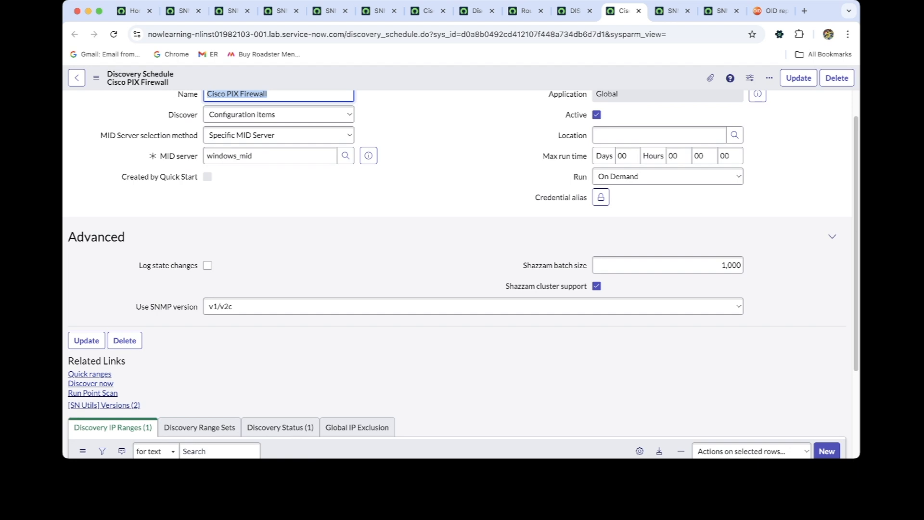
{"action": "key", "text": "super+Tab"}
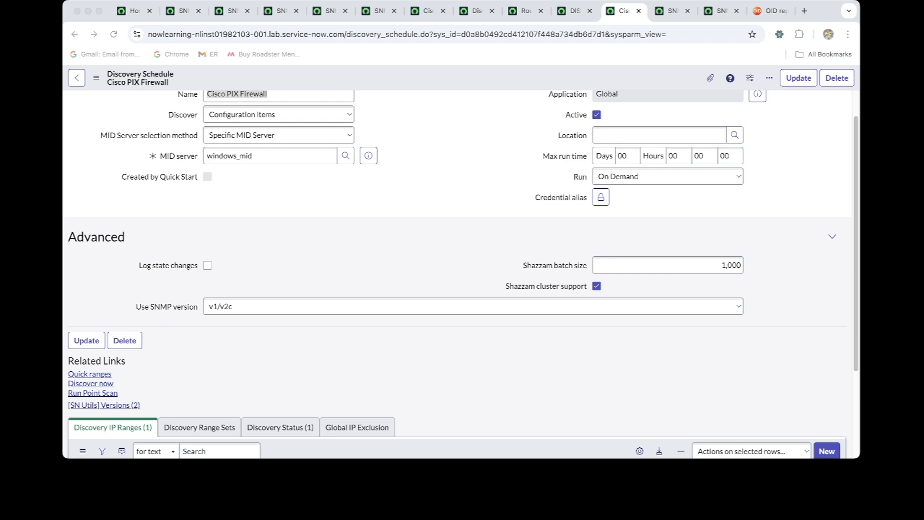
Filter the SNMP OID Classifications list to records whose OID contains 9.1.392
{"action": "left_click", "coordinate": [281, 11]}
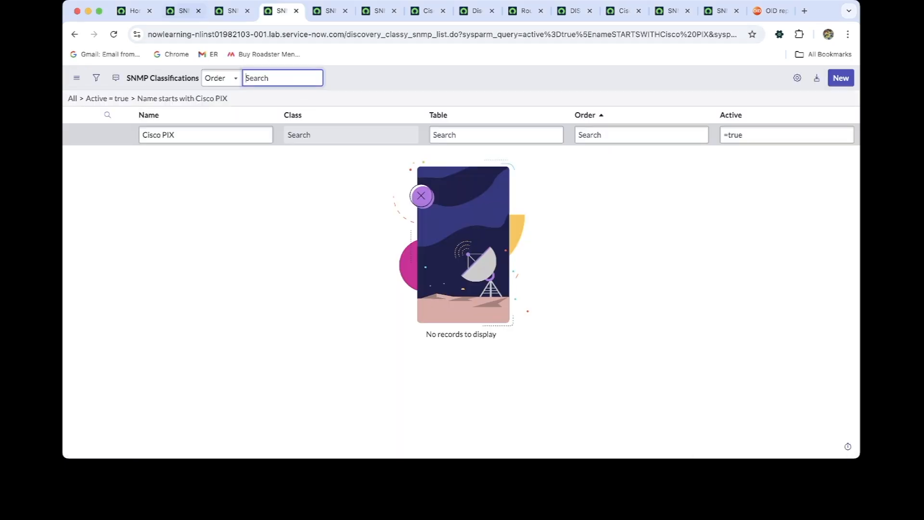
{"action": "left_click", "coordinate": [233, 11]}
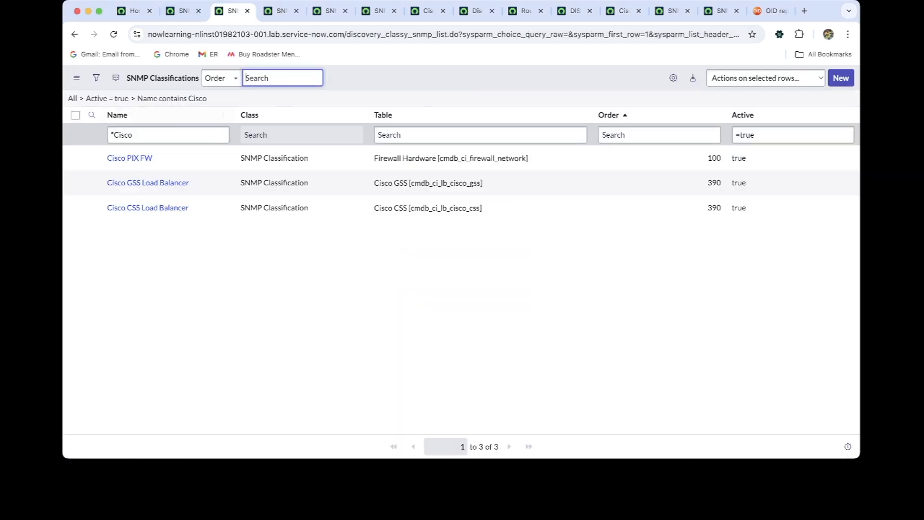
{"action": "left_click", "coordinate": [331, 10]}
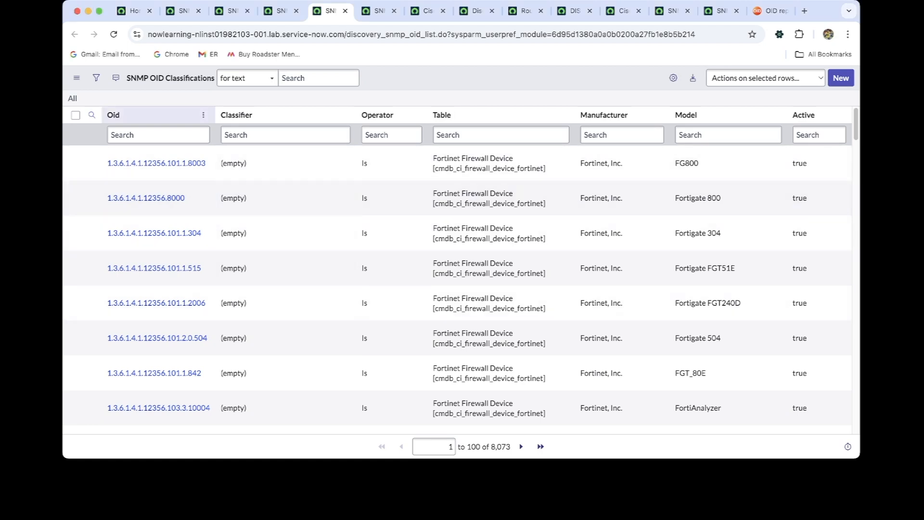
{"action": "left_click", "coordinate": [159, 135]}
{"action": "type", "text": "*9.1.392"}
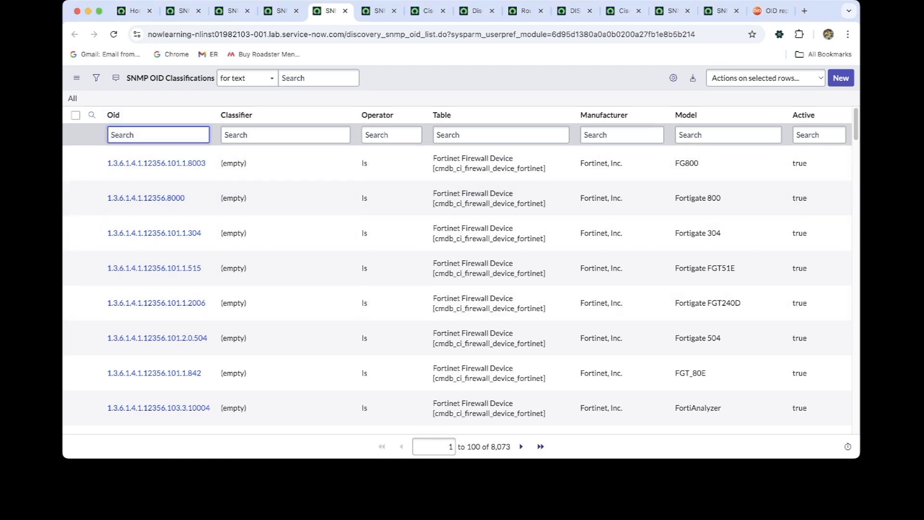
{"action": "key", "text": "Return"}
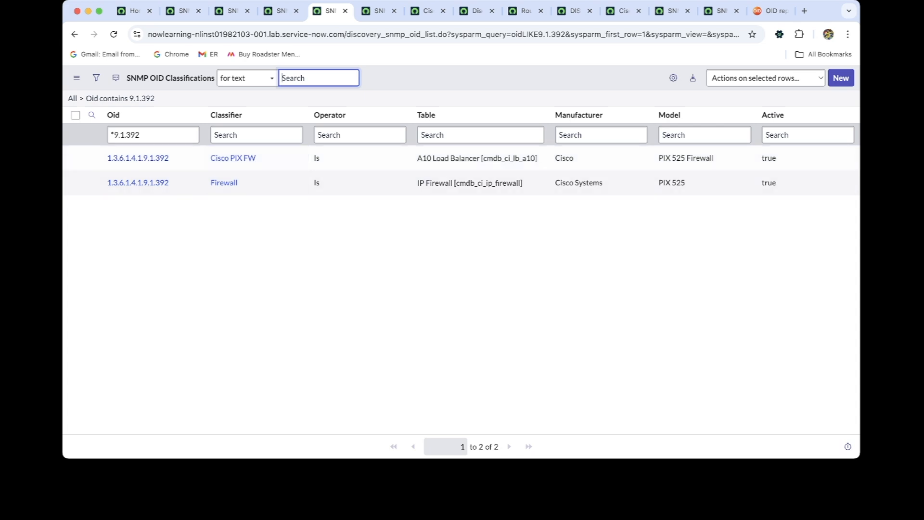
Set Active to false on the PIX 525 OID record that uses the Firewall classifier
{"action": "left_click", "coordinate": [808, 183]}
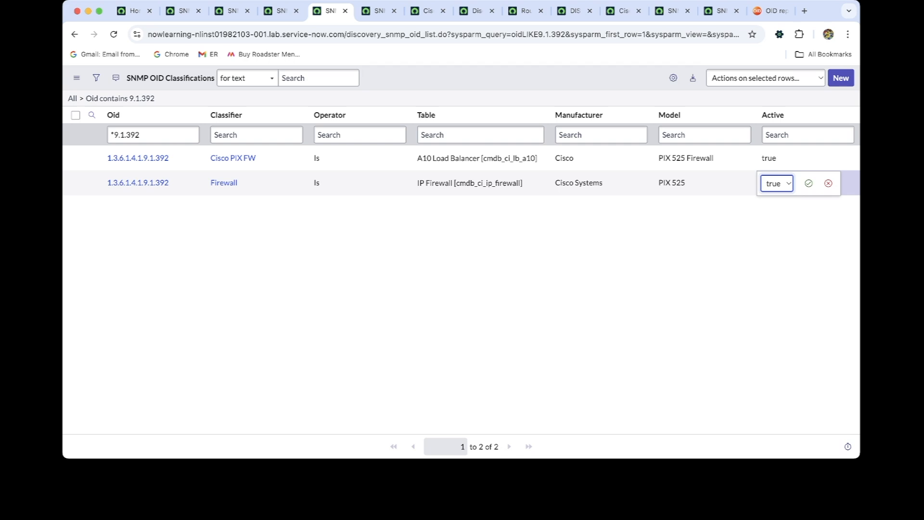
{"action": "left_click", "coordinate": [775, 195]}
{"action": "left_click", "coordinate": [809, 183]}
{"action": "key", "text": "super+Tab"}
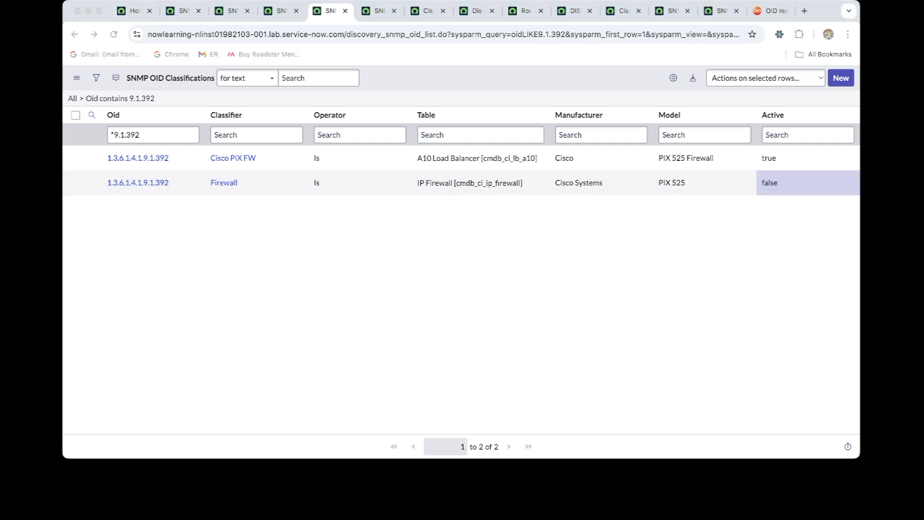
{"action": "key", "text": "super+Tab"}
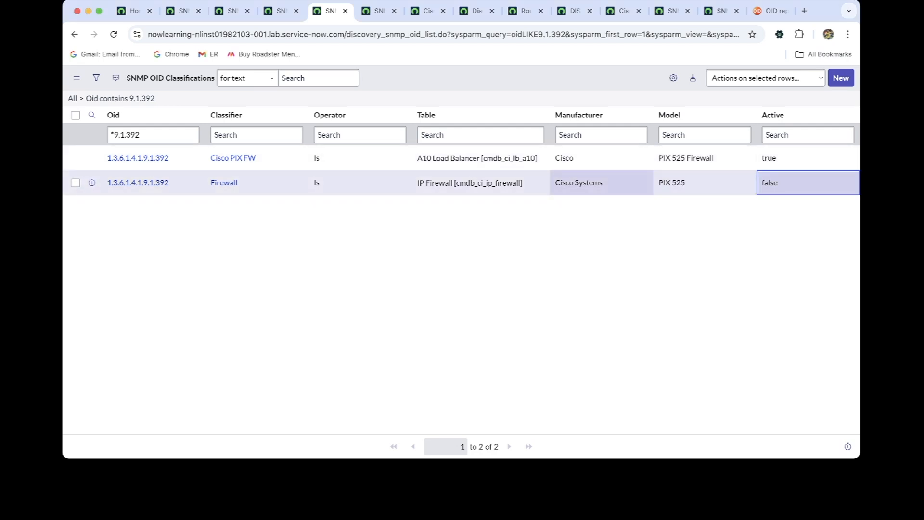
{"action": "key", "text": "super+Tab"}
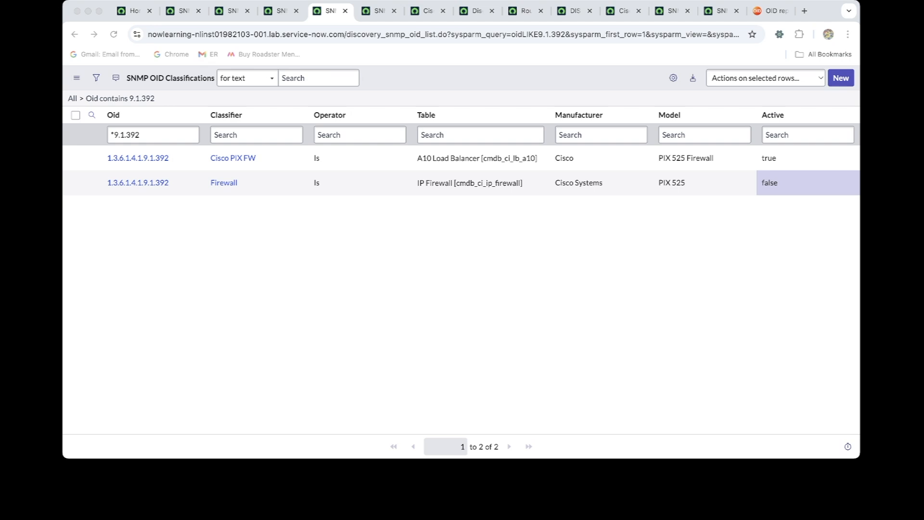
{"action": "key", "text": "super+Tab"}
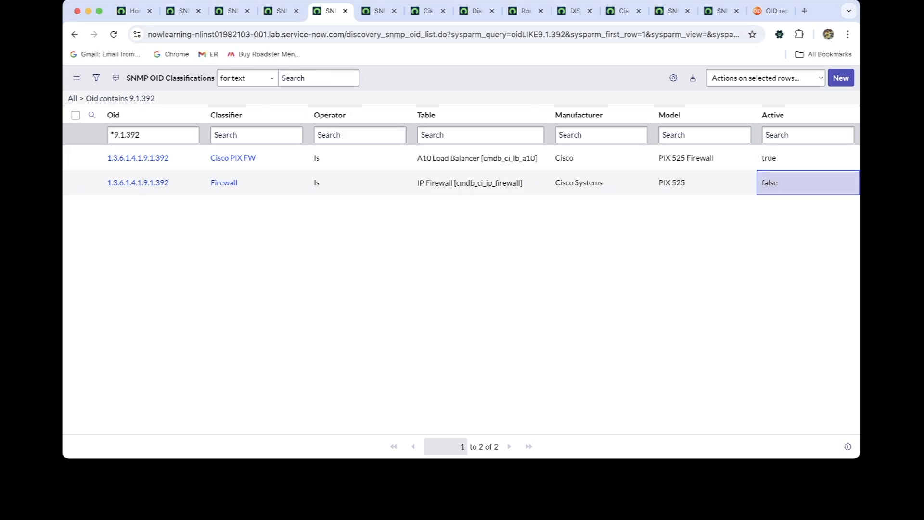
Open the Cisco PIX Firewall schedule from discovery status DIS0010045 and run Discover now
{"action": "left_click", "coordinate": [575, 11]}
{"action": "left_click", "coordinate": [623, 11]}
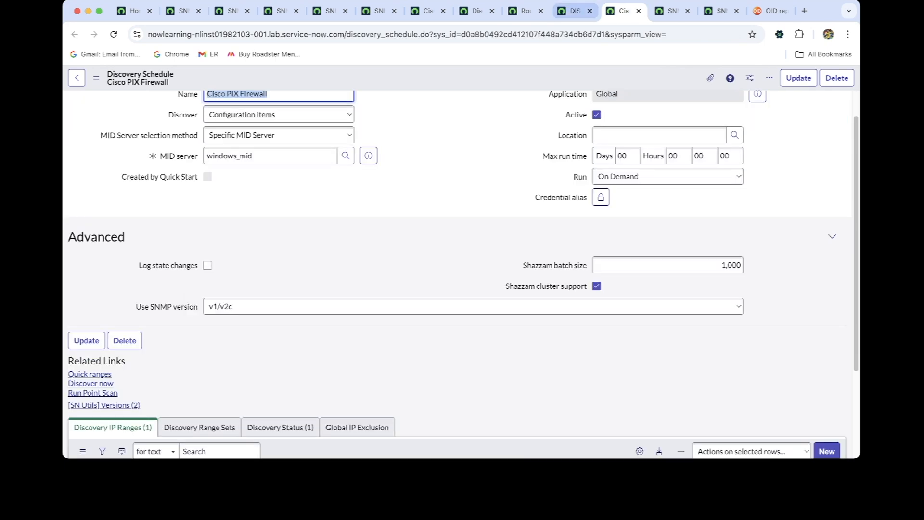
{"action": "left_click", "coordinate": [575, 10]}
{"action": "left_click", "coordinate": [515, 213], "text": "super"}
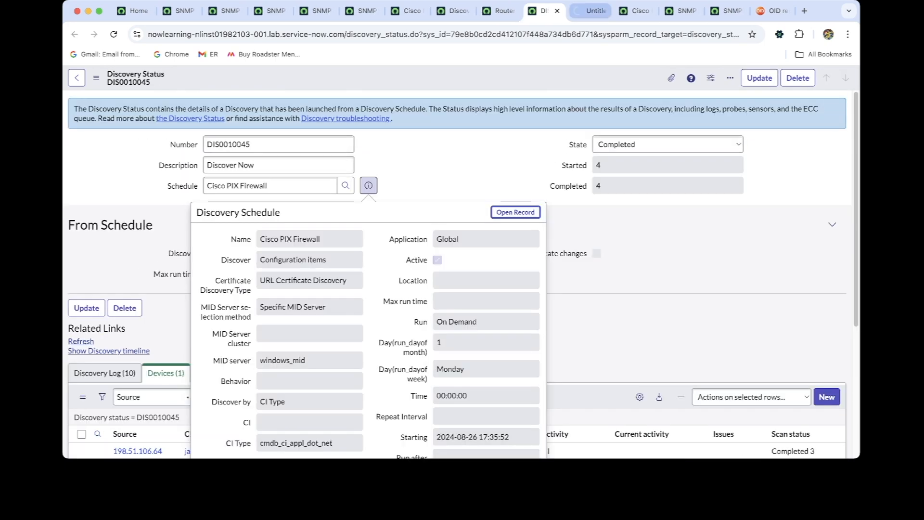
{"action": "left_click", "coordinate": [589, 11]}
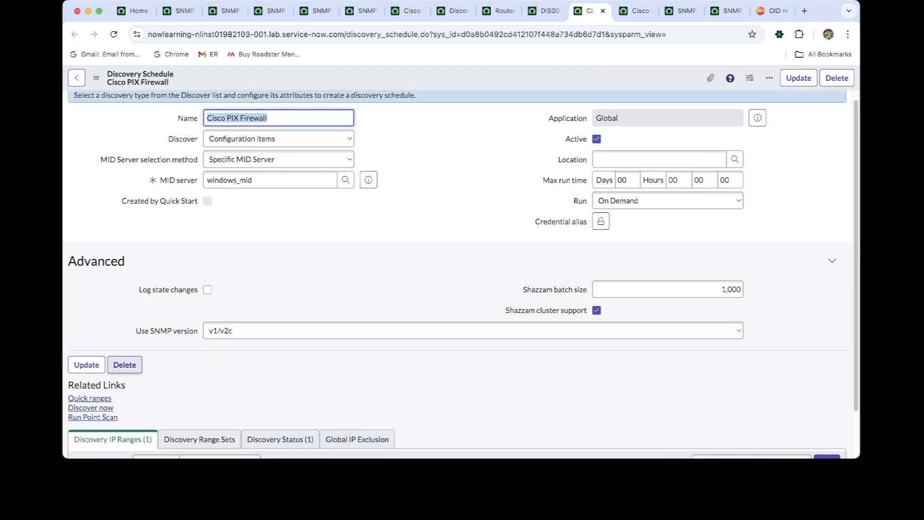
{"action": "left_click", "coordinate": [90, 408]}
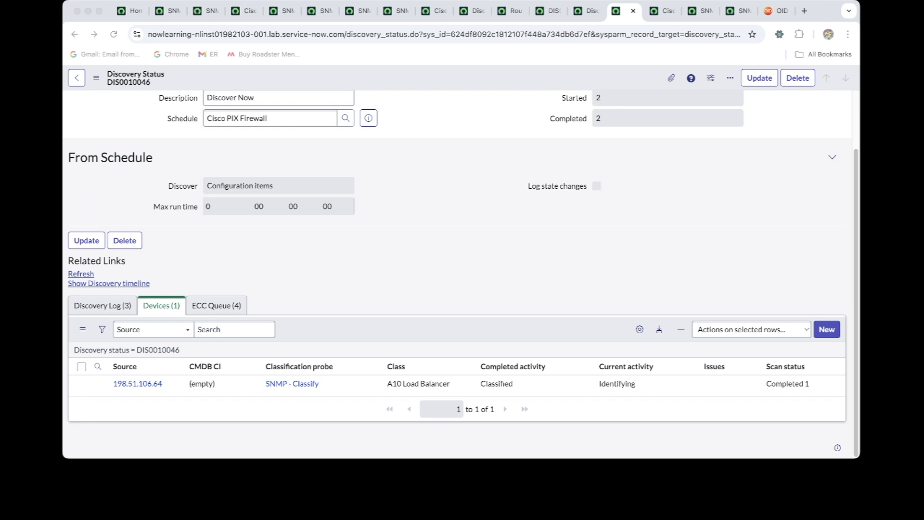
Compare the device class in discovery status DIS0010046 with the table on the Cisco PIX FW classification's OID record
{"action": "left_click", "coordinate": [114, 34]}
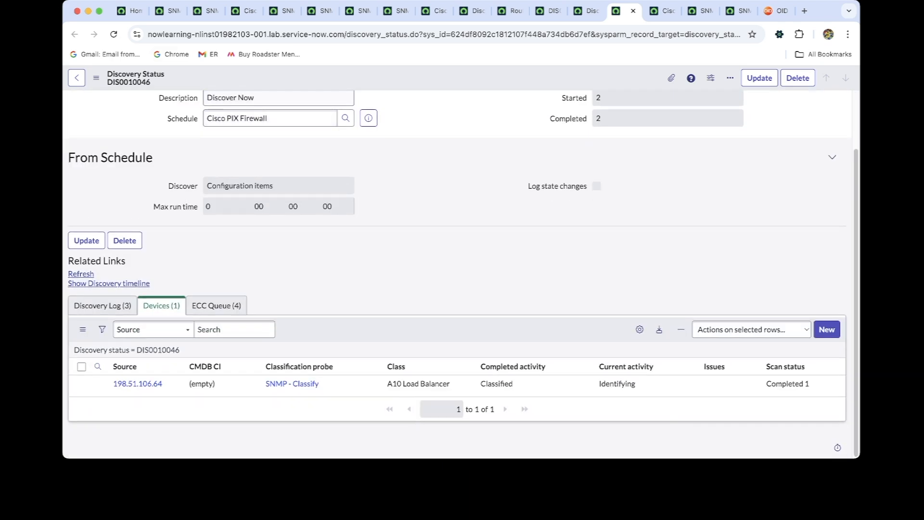
{"action": "left_click", "coordinate": [113, 34]}
{"action": "left_click", "coordinate": [244, 11]}
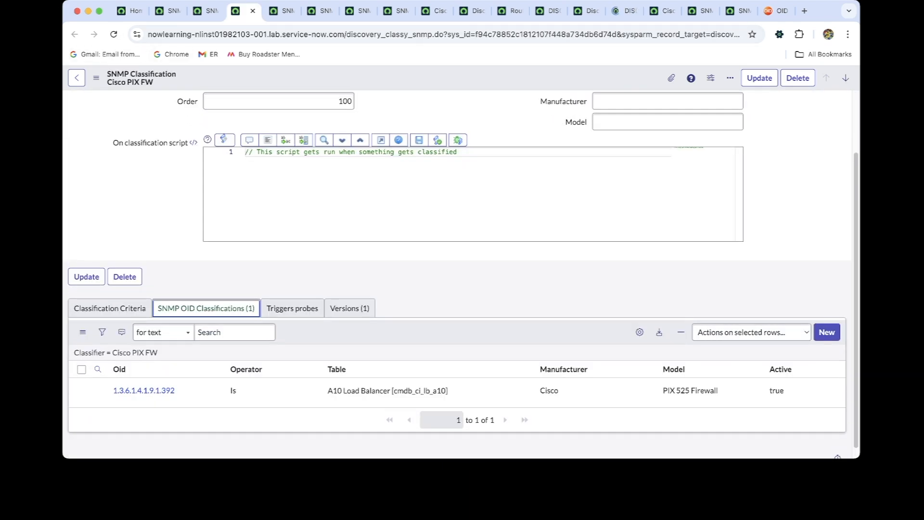
{"action": "key", "text": "ctrl+Tab"}
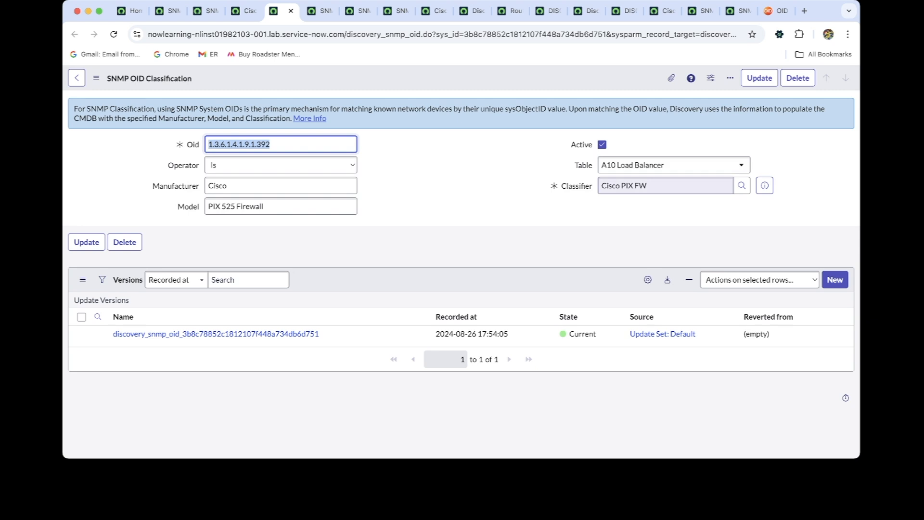
{"action": "left_click", "coordinate": [624, 10]}
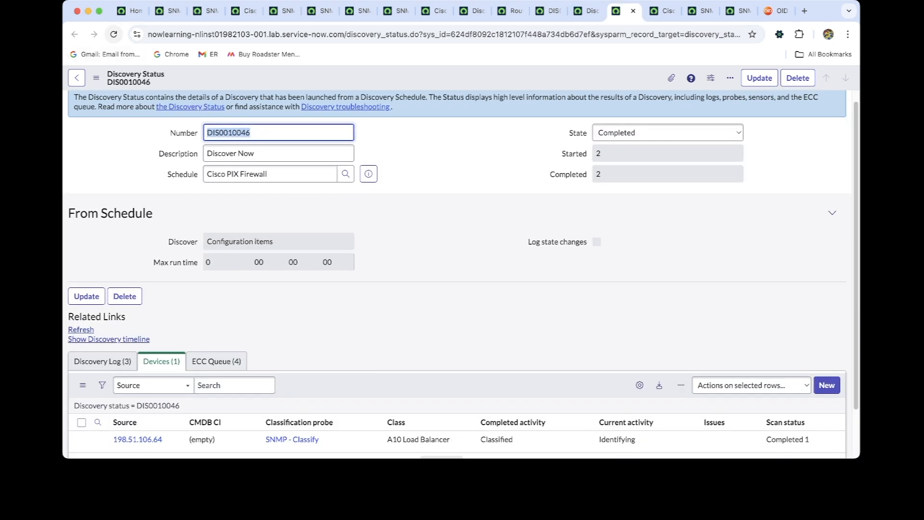
{"action": "left_click", "coordinate": [114, 34]}
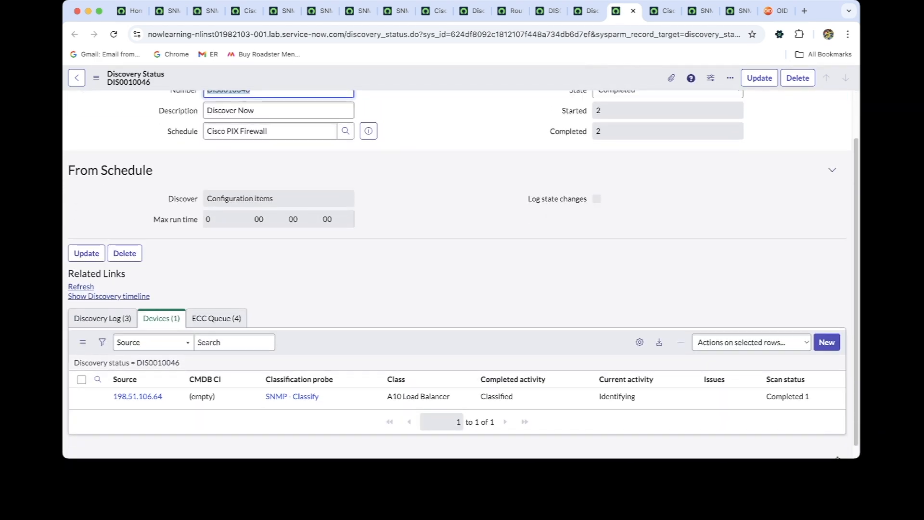
Set the table of the Cisco PIX FW OID record 1.3.6.1.4.1.9.1.392 to Firewall Hardware and save it
{"action": "left_click", "coordinate": [279, 10]}
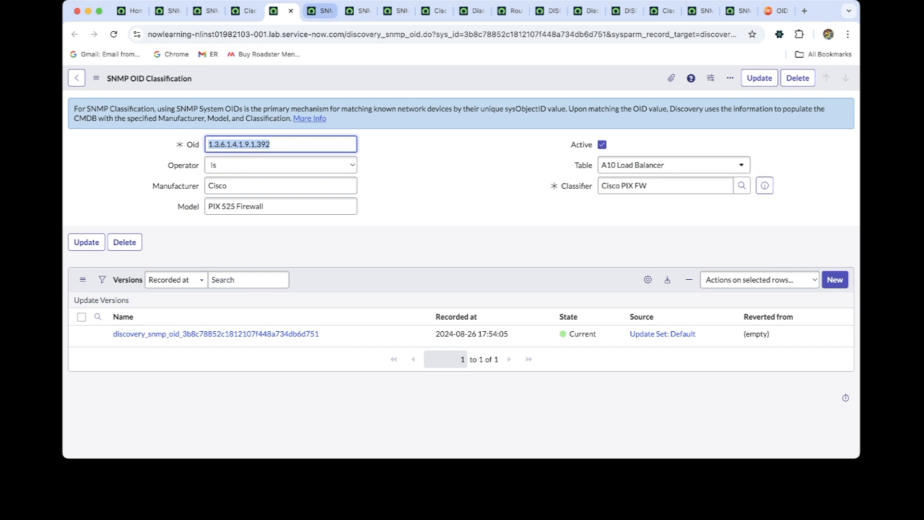
{"action": "left_click", "coordinate": [674, 165]}
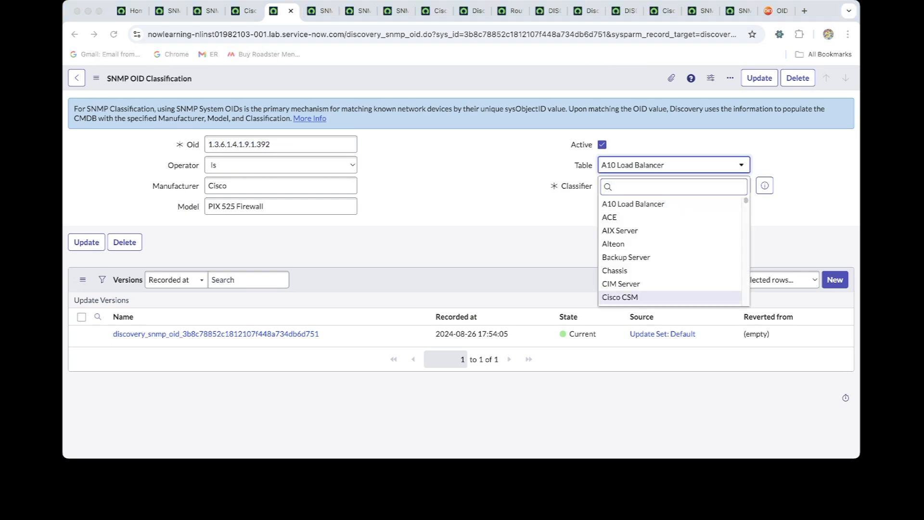
{"action": "left_click", "coordinate": [673, 186]}
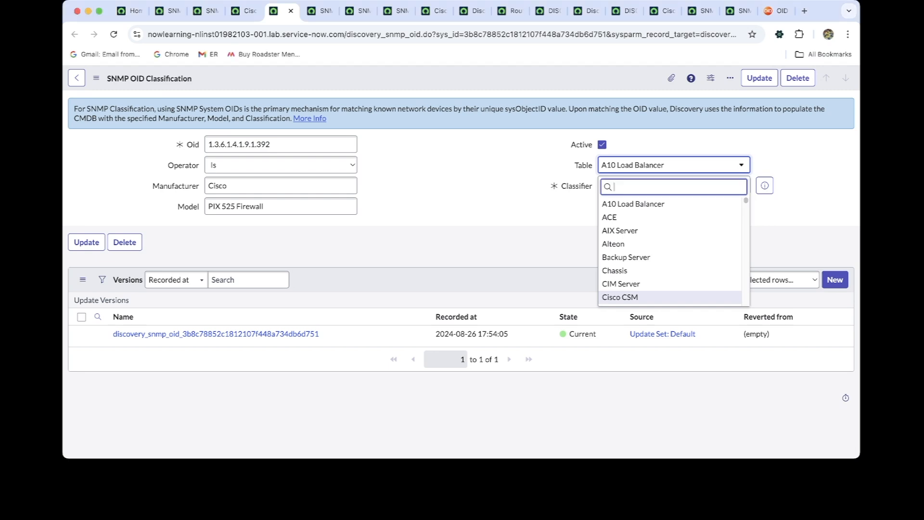
{"action": "type", "text": "fire"}
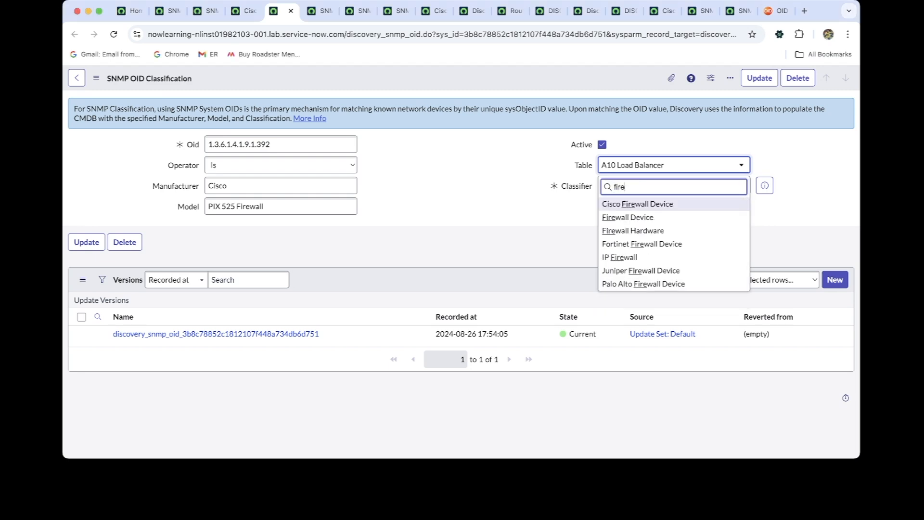
{"action": "type", "text": "wall "}
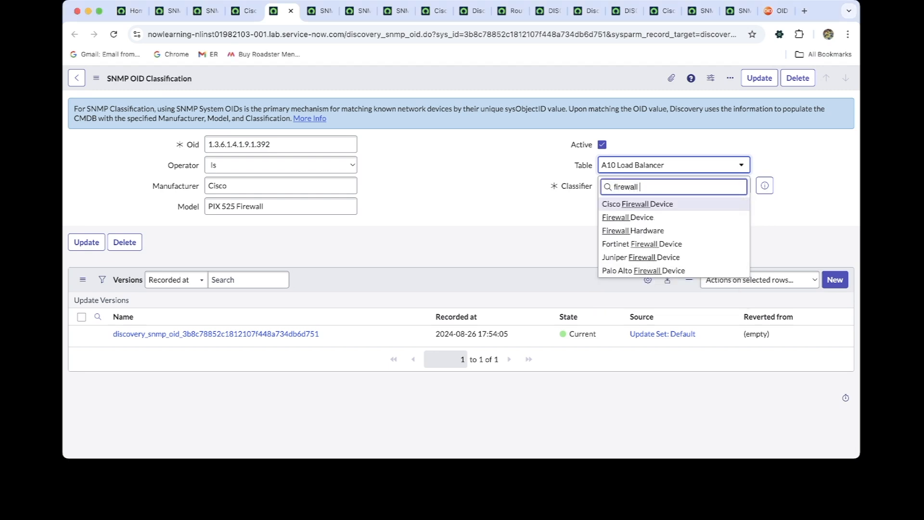
{"action": "type", "text": "har"}
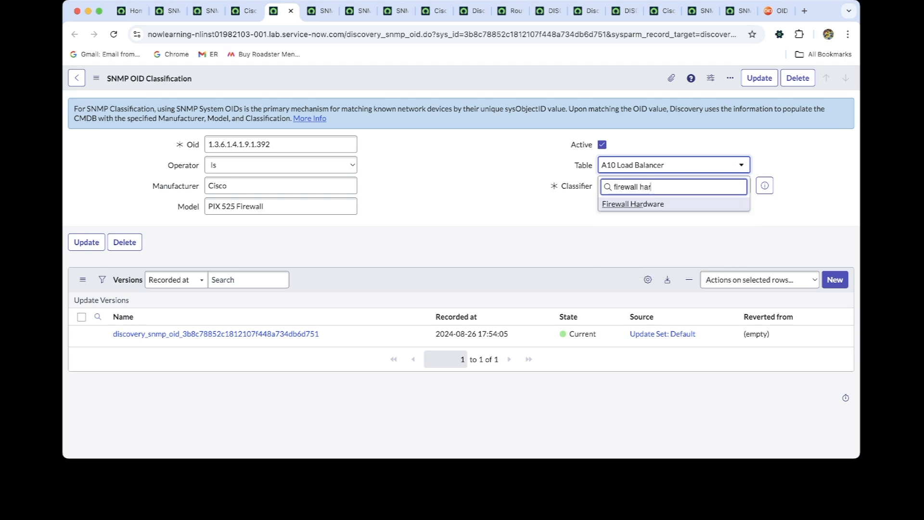
{"action": "key", "text": "Return"}
{"action": "right_click", "coordinate": [423, 78]}
{"action": "left_click", "coordinate": [442, 85]}
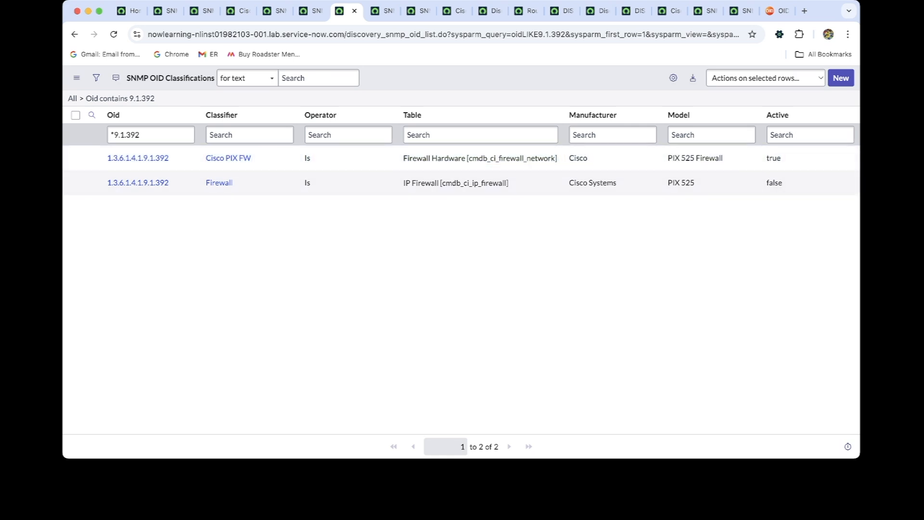
Reopen the Cisco PIX Firewall schedule from discovery status DIS0010045 and start another on-demand discovery
{"action": "left_click", "coordinate": [560, 11]}
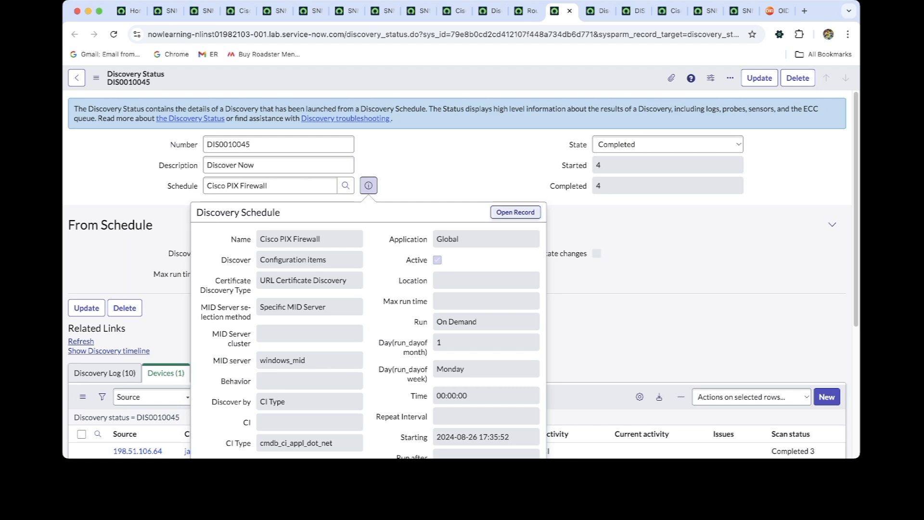
{"action": "left_click", "coordinate": [515, 212]}
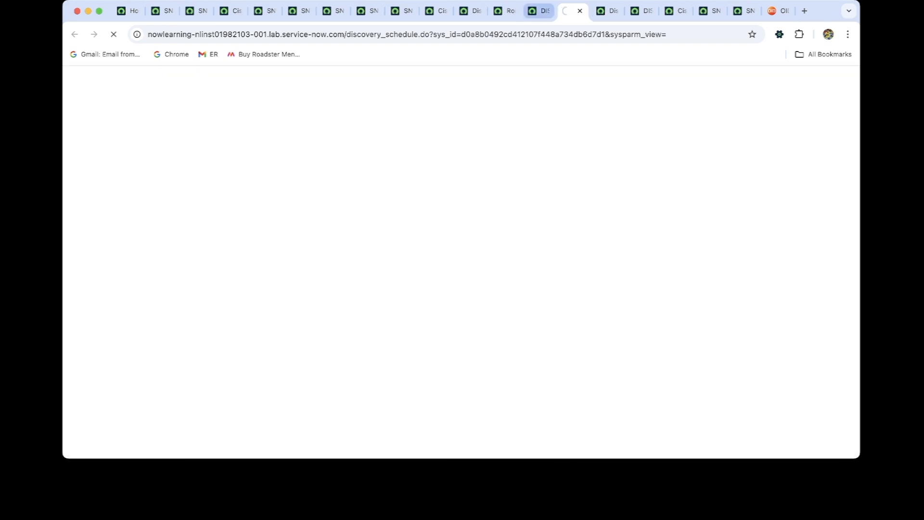
{"action": "scroll", "coordinate": [305, 347], "scroll_direction": "down", "scroll_amount": 1}
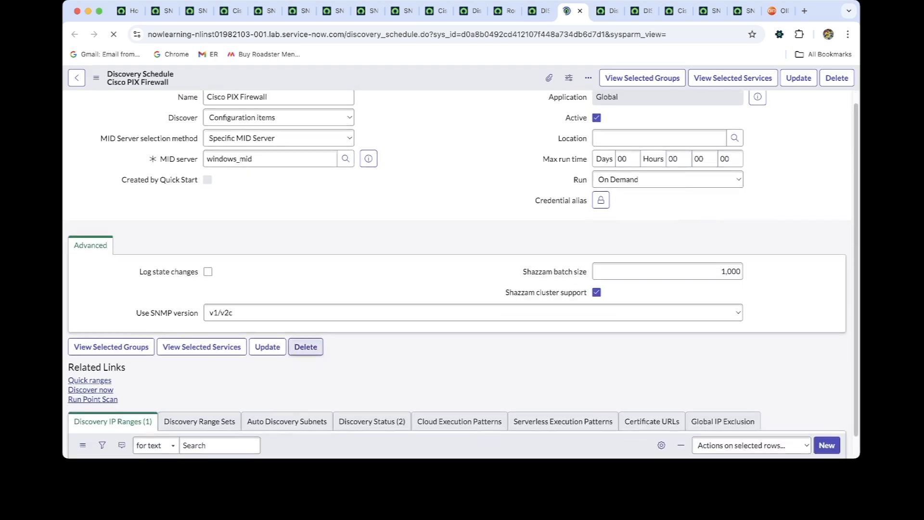
{"action": "left_click", "coordinate": [90, 388]}
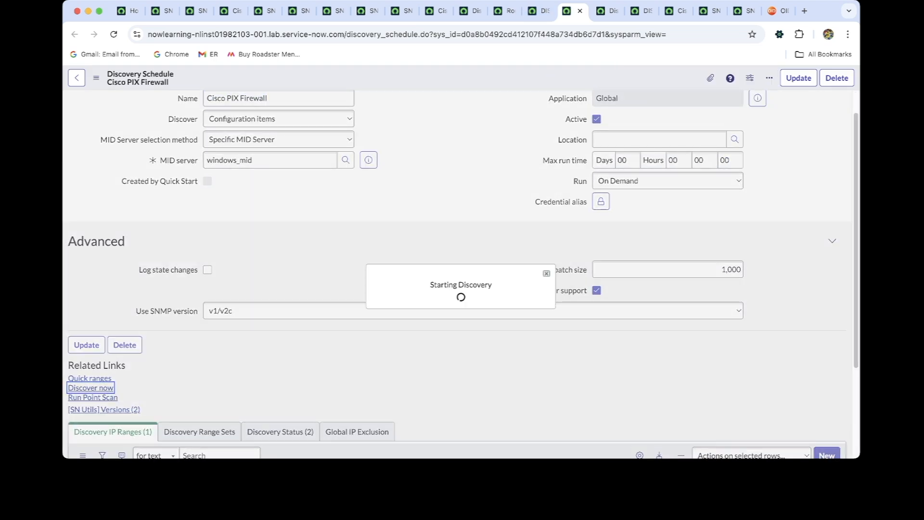